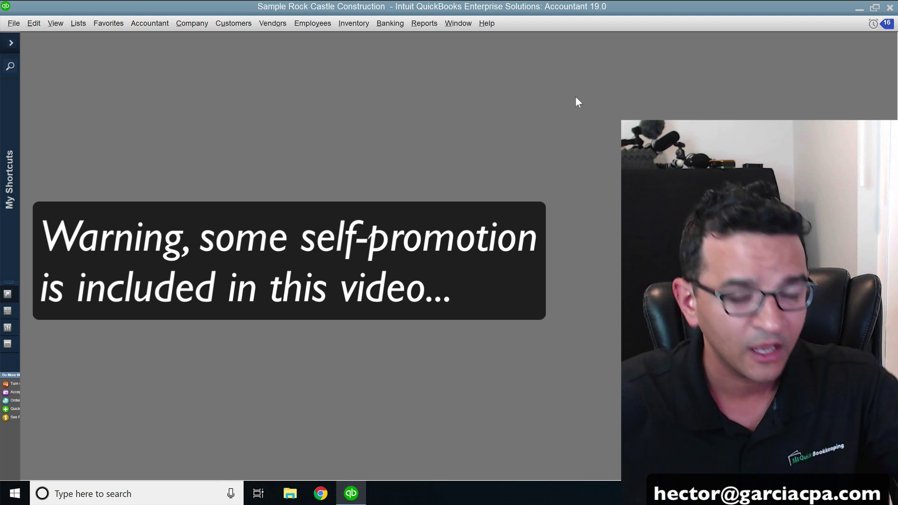
Review the company-wide Items & Inventory preferences and close them unchanged
left_click(33, 23)
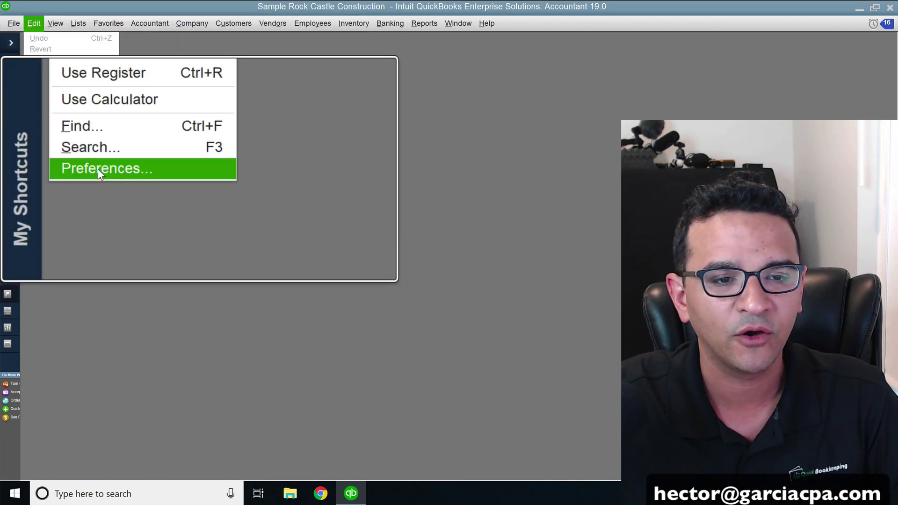
left_click(97, 169)
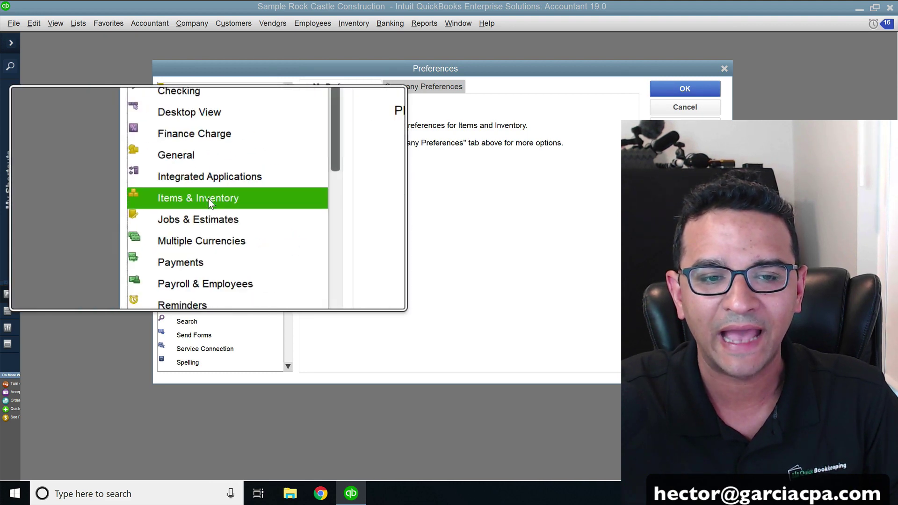
left_click(431, 88)
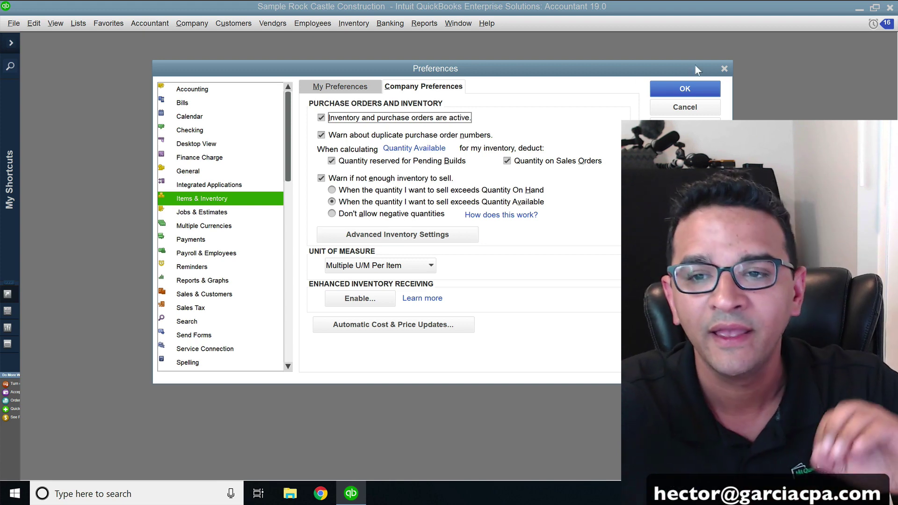
left_click(694, 89)
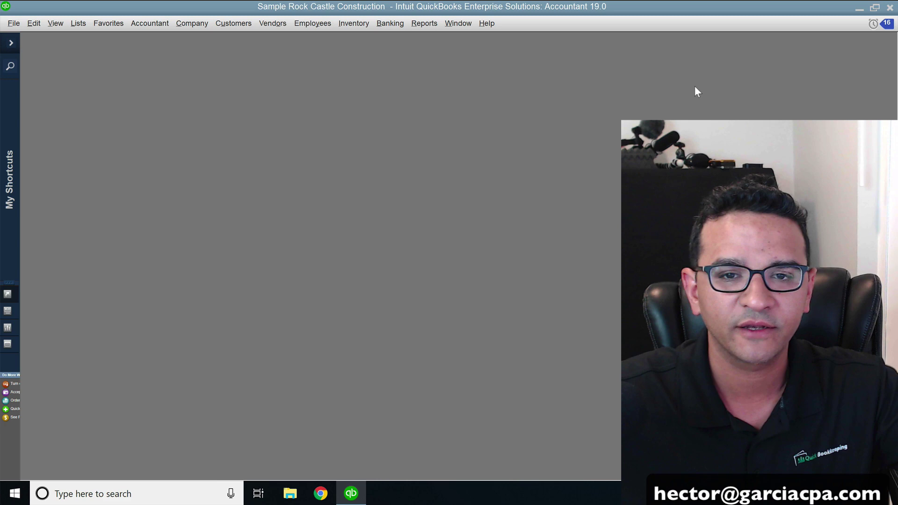
Open the Inventory Stock Status by Item report for December 1–15, 2023
left_click(424, 23)
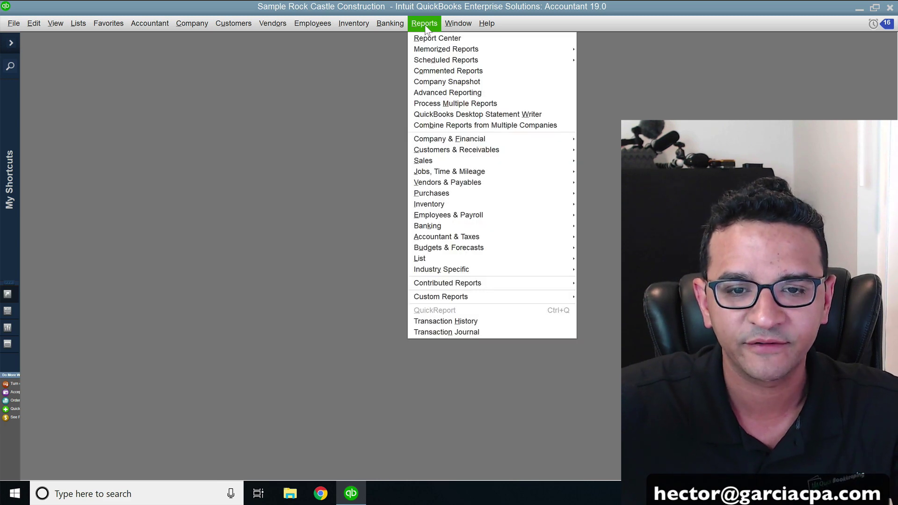
mouse_move(428, 204)
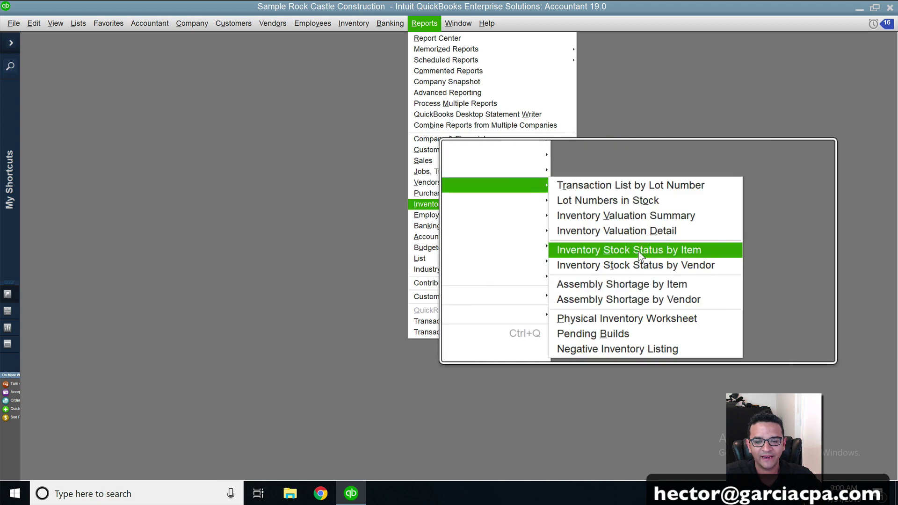
left_click(639, 253)
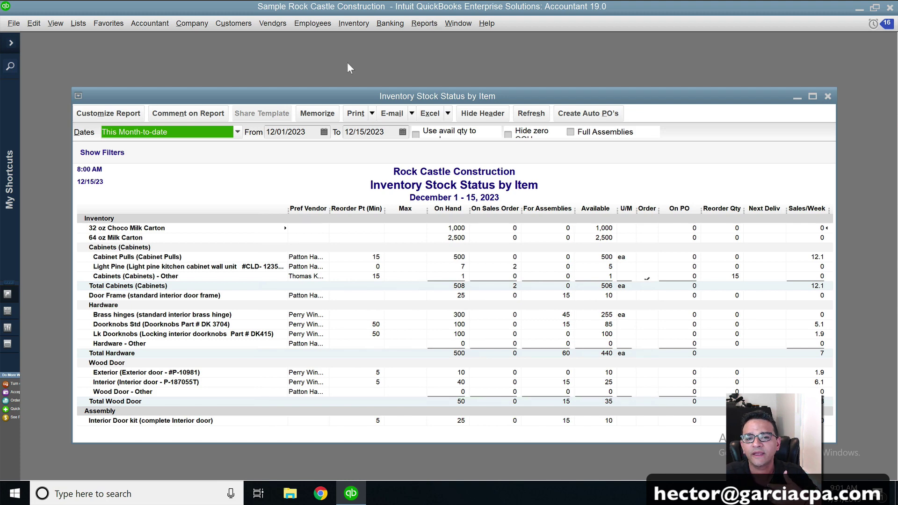
Start a quantity on hand adjustment and add Cabinet Pulls and Light Pine to it
left_click(353, 23)
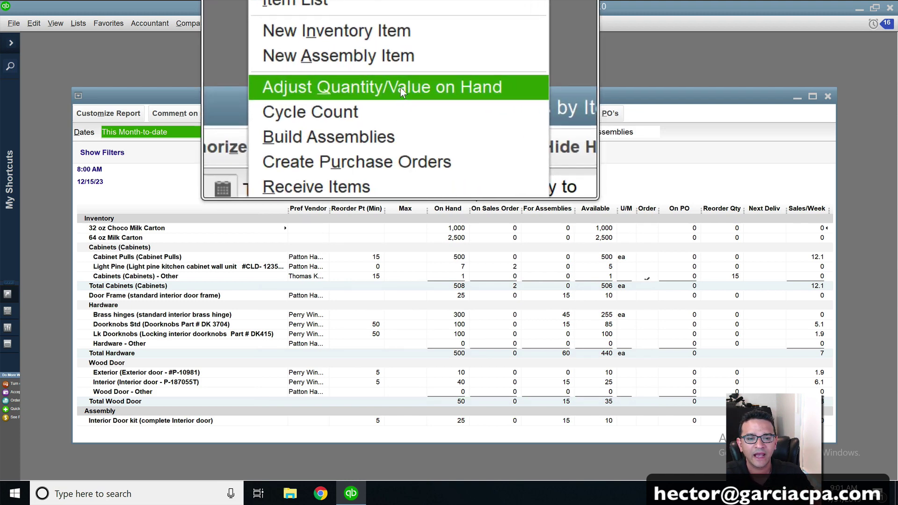
left_click(400, 87)
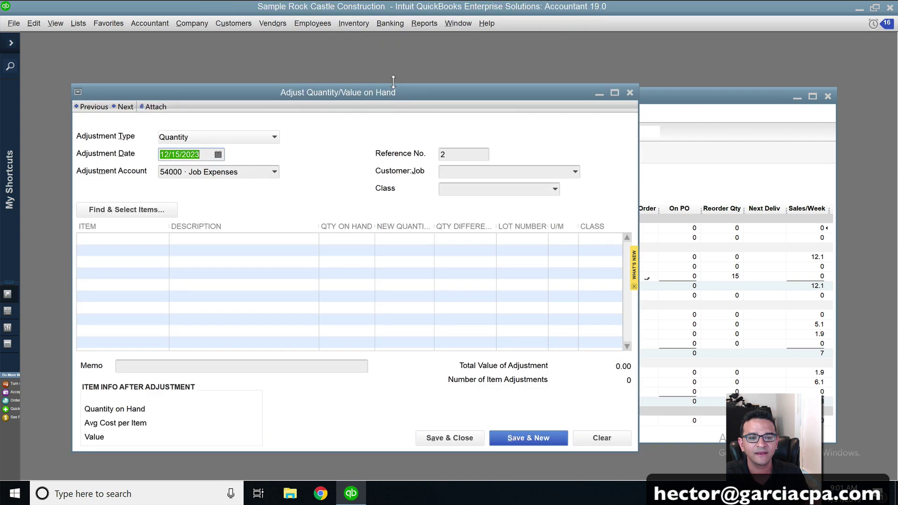
left_click(141, 214)
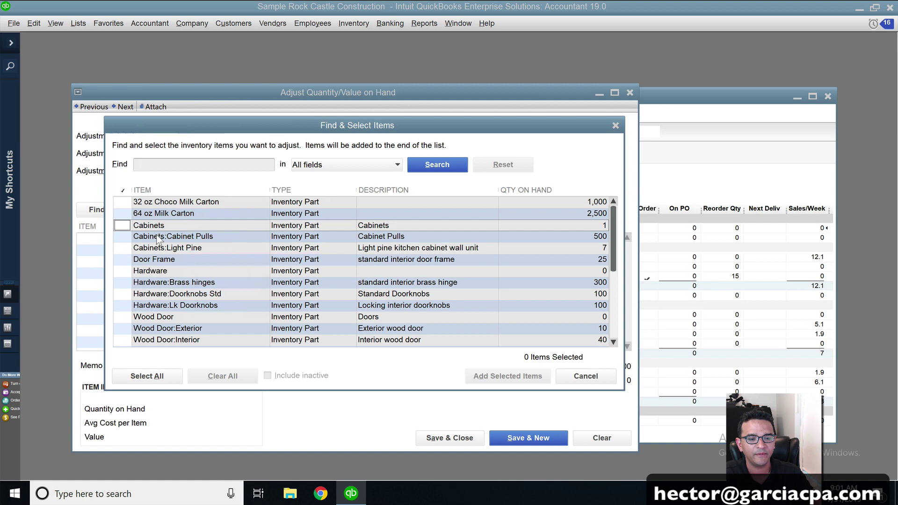
left_click(123, 238)
left_click(124, 249)
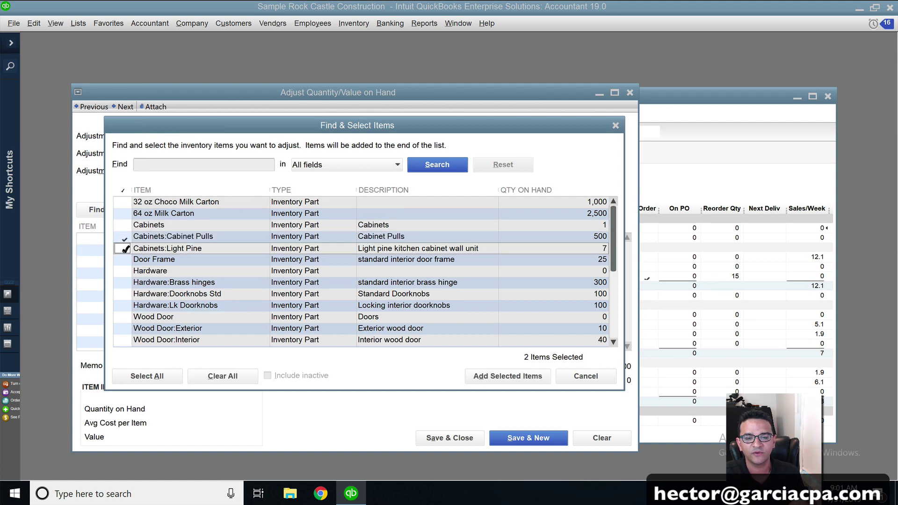
left_click(503, 380)
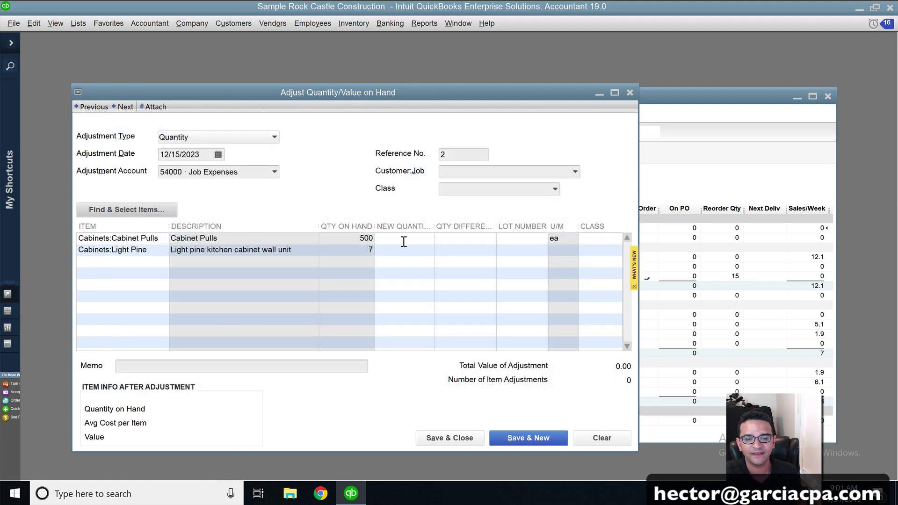
Set new quantities of 450 for Cabinet Pulls and 8 for Light Pine, charged to 50100 Cost of Goods Sold
left_click(380, 240)
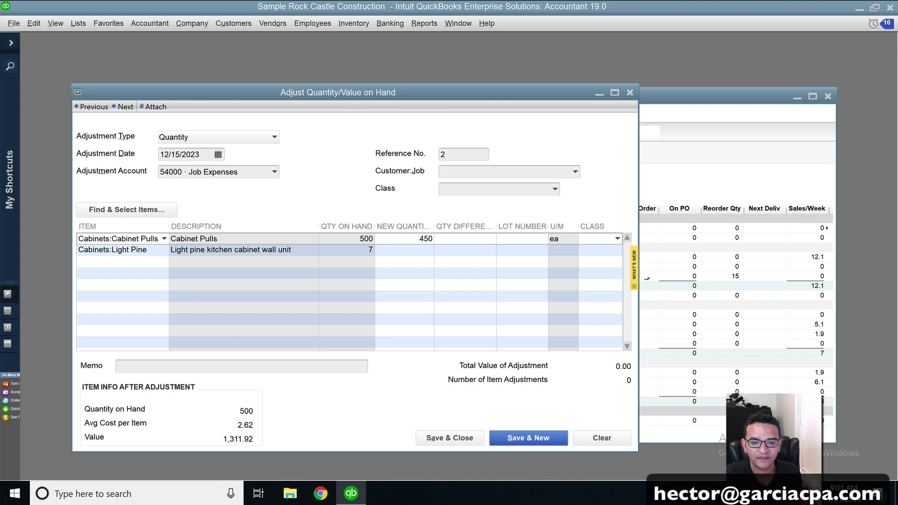
type("450")
key("Tab")
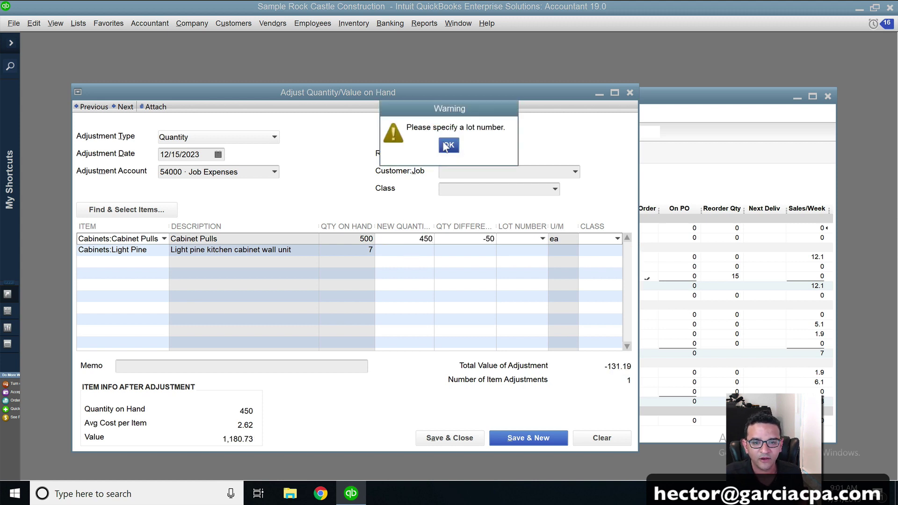
left_click(450, 146)
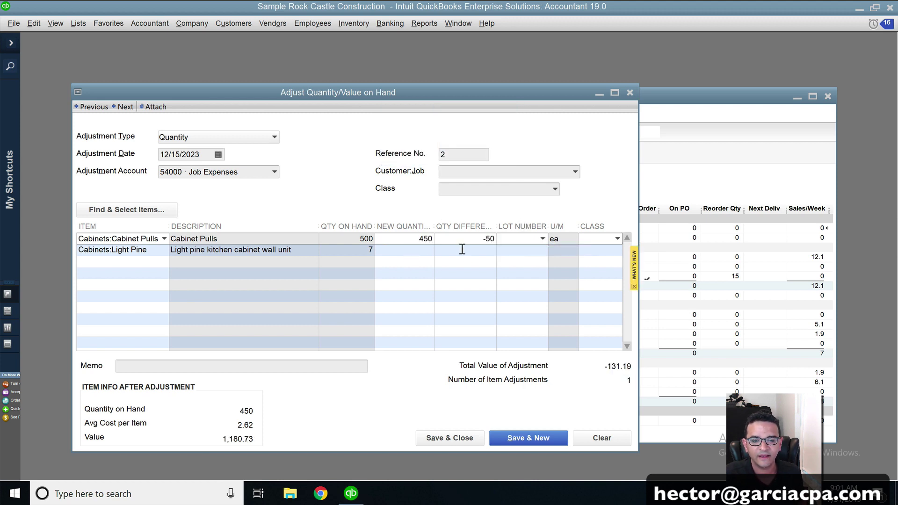
left_click(415, 251)
type("8")
key("Tab")
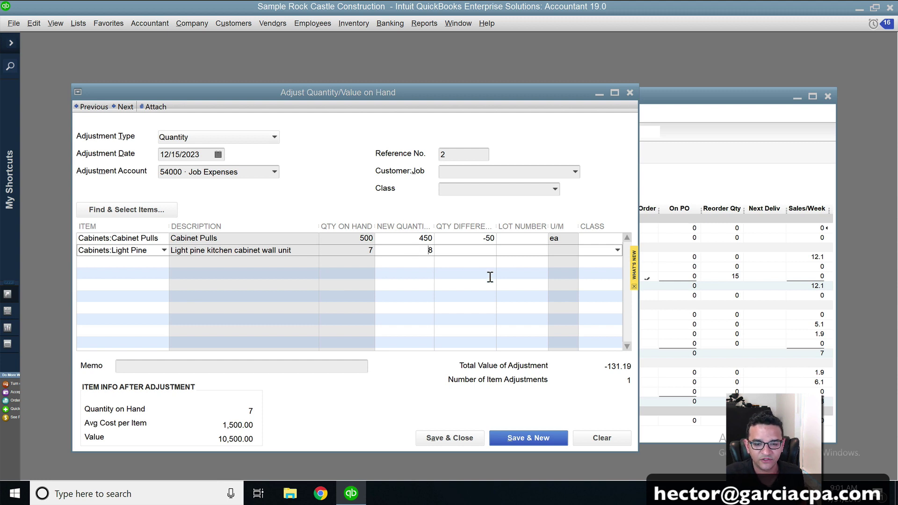
left_click(449, 146)
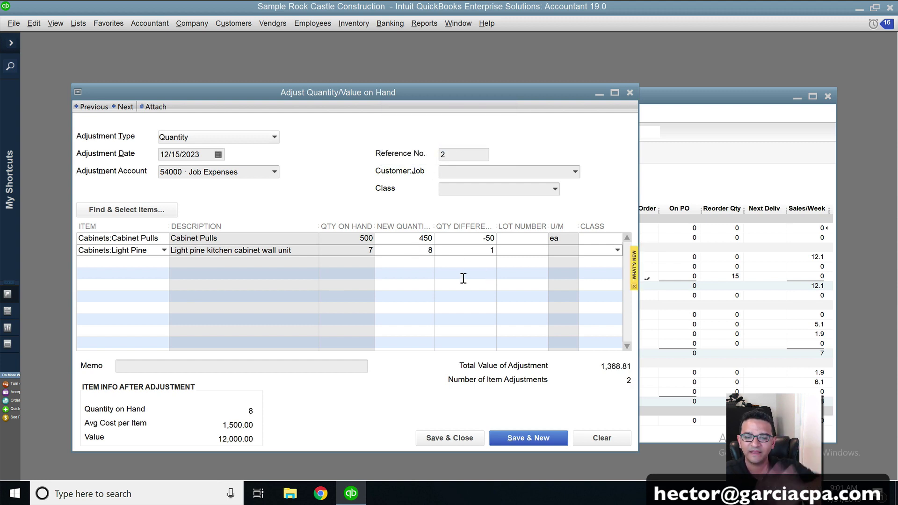
left_click(412, 239)
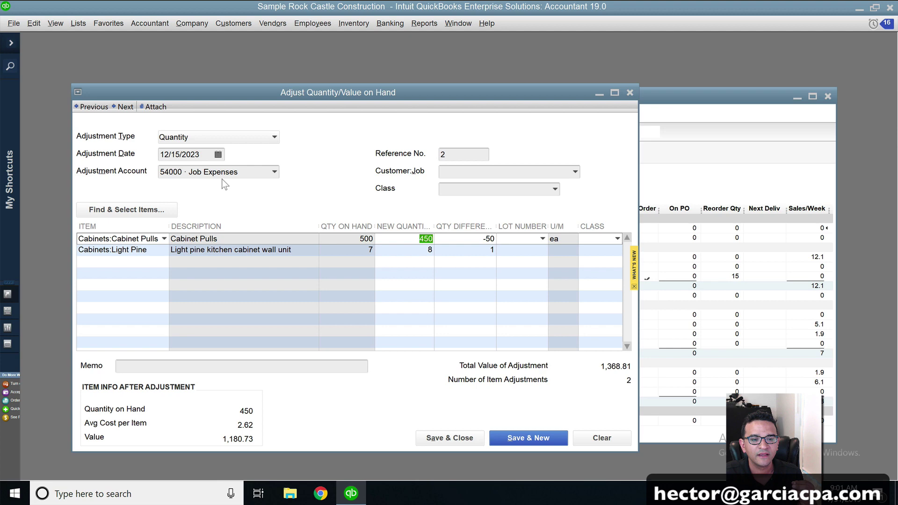
left_click(274, 173)
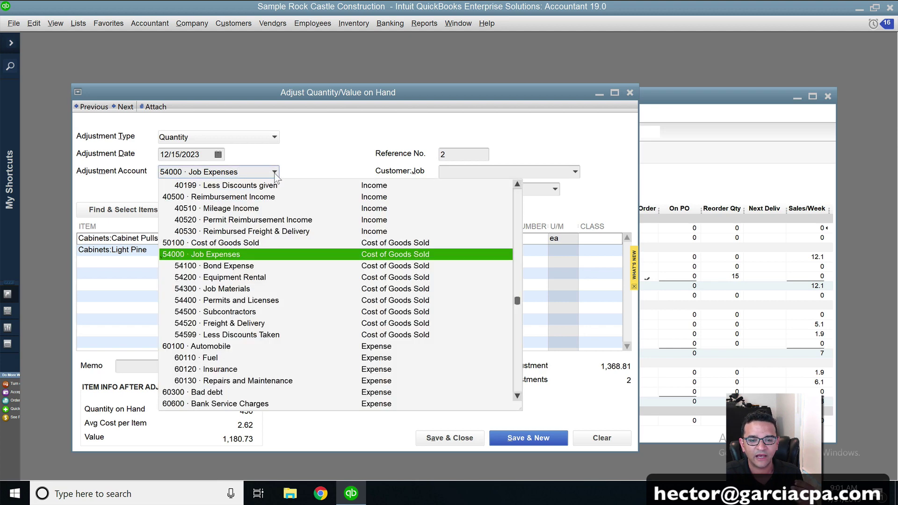
left_click(233, 245)
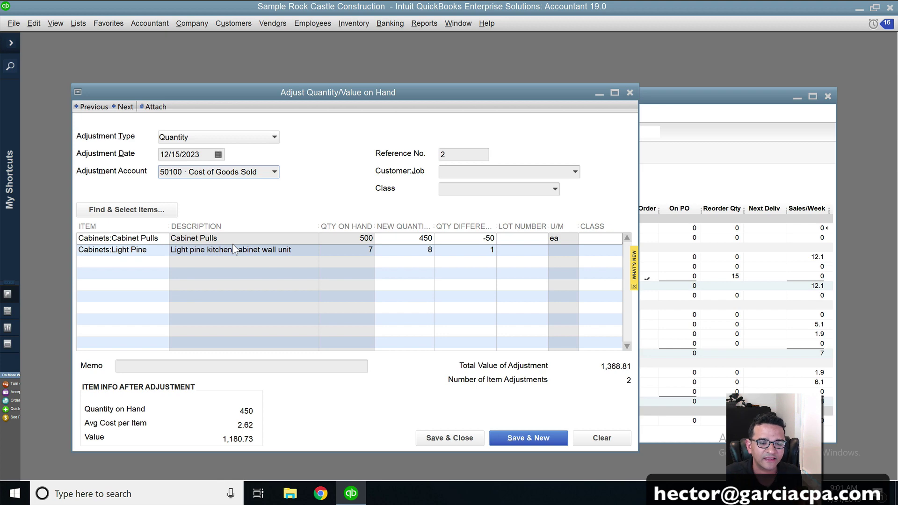
Save the adjustment and refresh the stock status report to show 450 Cabinet Pulls and 8 Light Pine
left_click(457, 441)
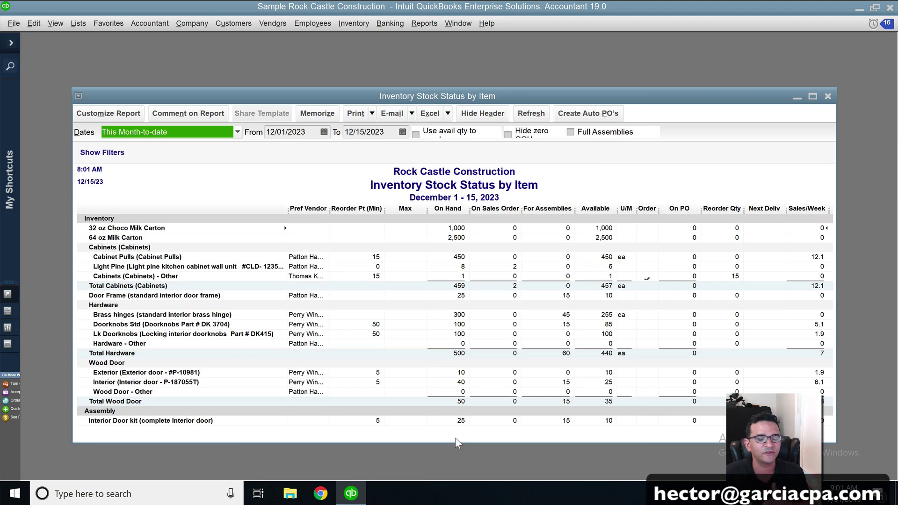
left_click(531, 114)
key("super+plus")
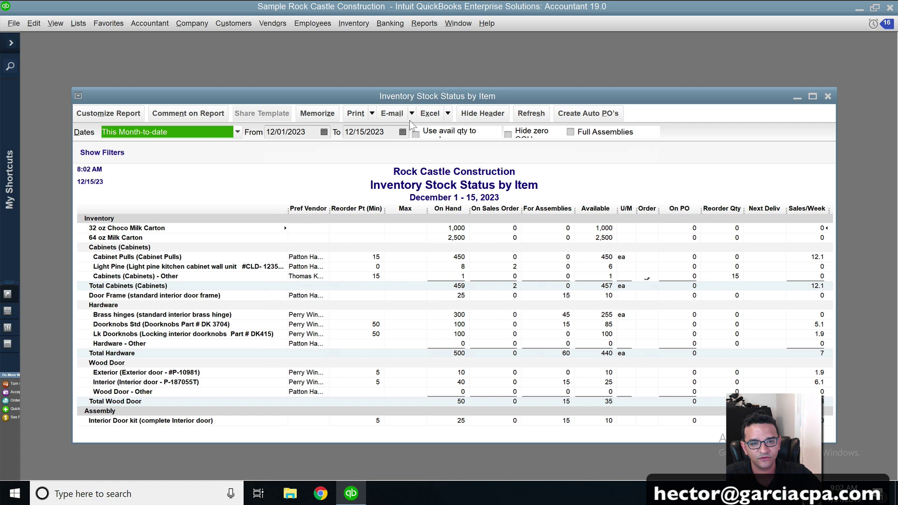
Open the Cycle Count window listing the last 30 days of counts, all closed
left_click(355, 28)
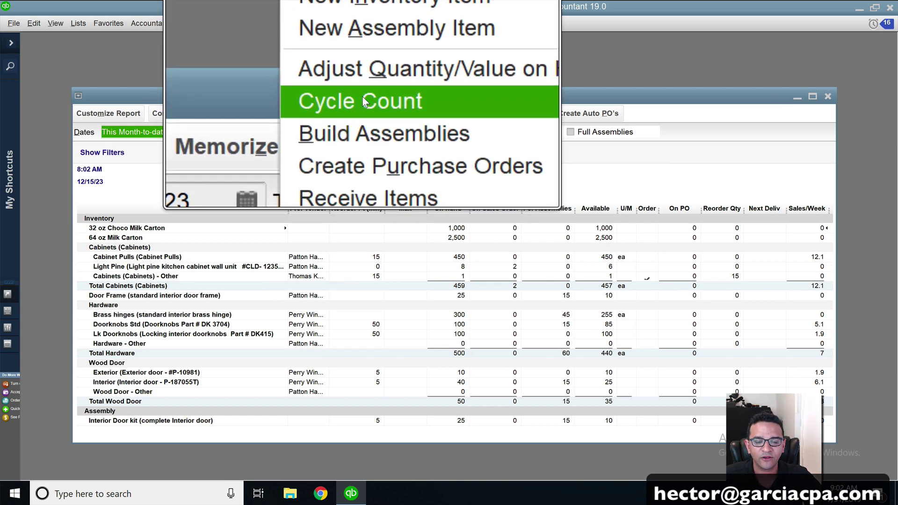
left_click(352, 88)
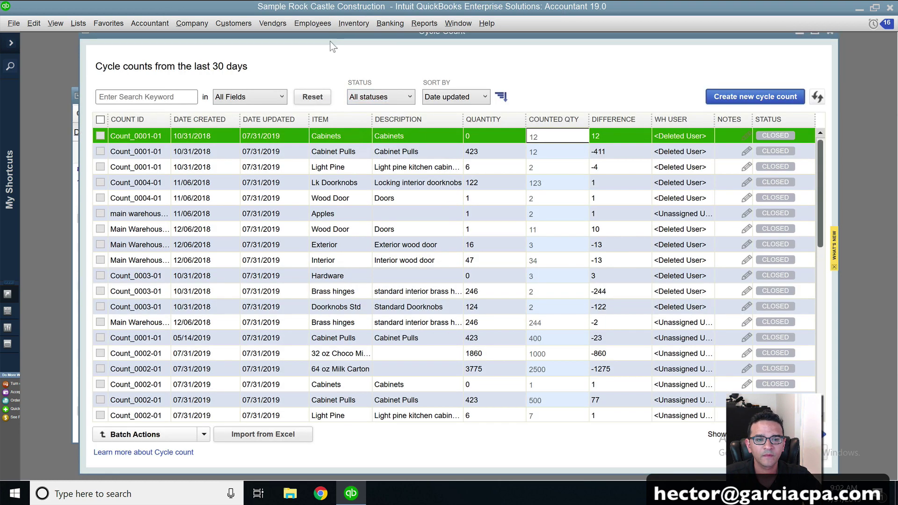
left_click_drag(333, 41, 327, 47)
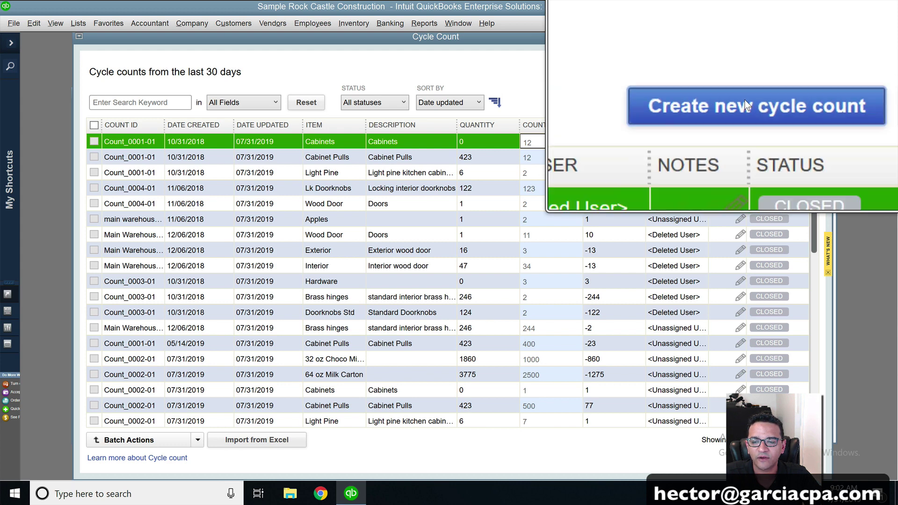
Start new cycle count Count_0003 and add all 14 inventory items to it
left_click(744, 103)
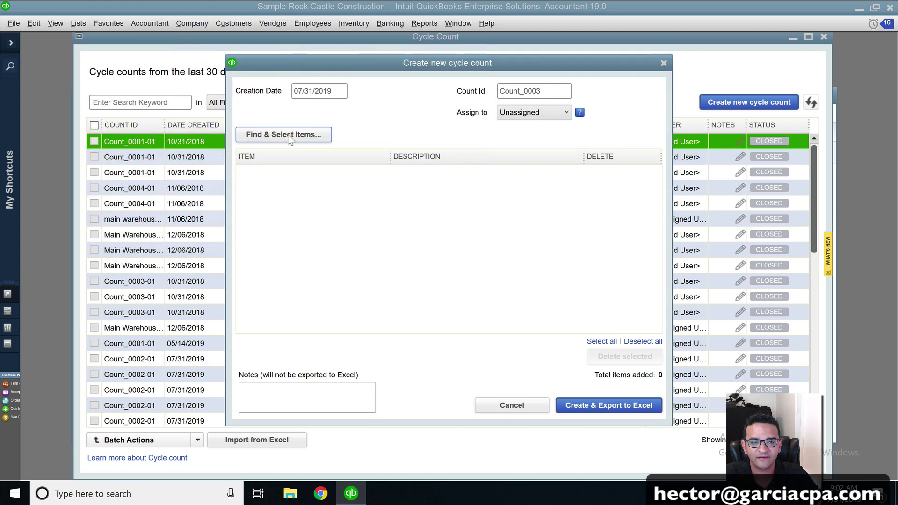
left_click(289, 136)
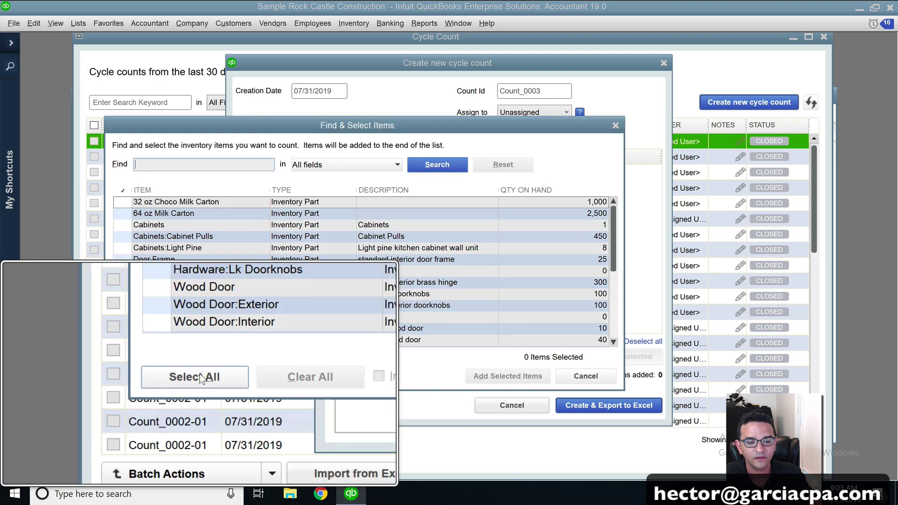
left_click(149, 376)
left_click(241, 376)
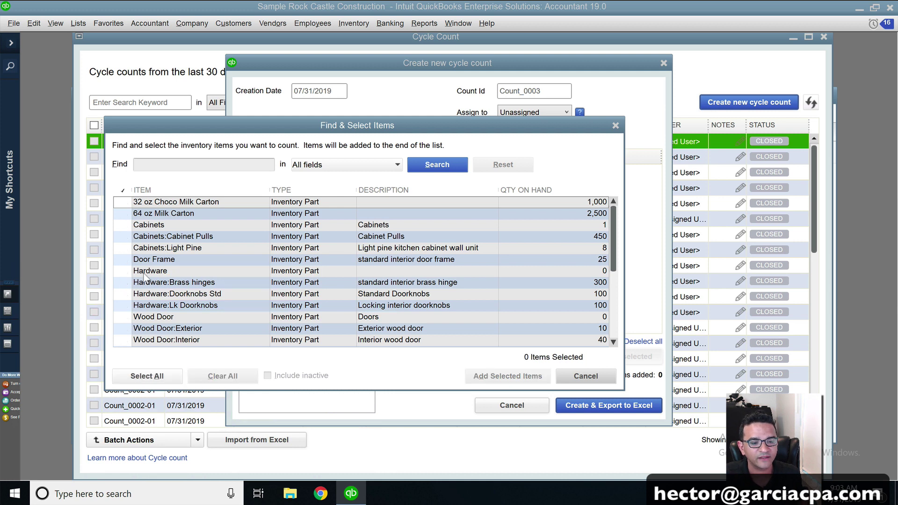
left_click(124, 283)
left_click(124, 295)
left_click(123, 328)
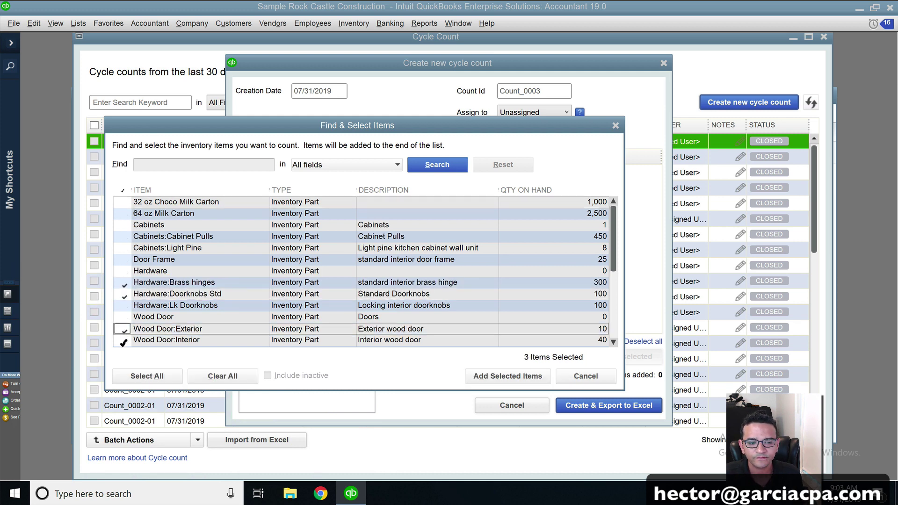
left_click(124, 340)
left_click(123, 237)
left_click(121, 248)
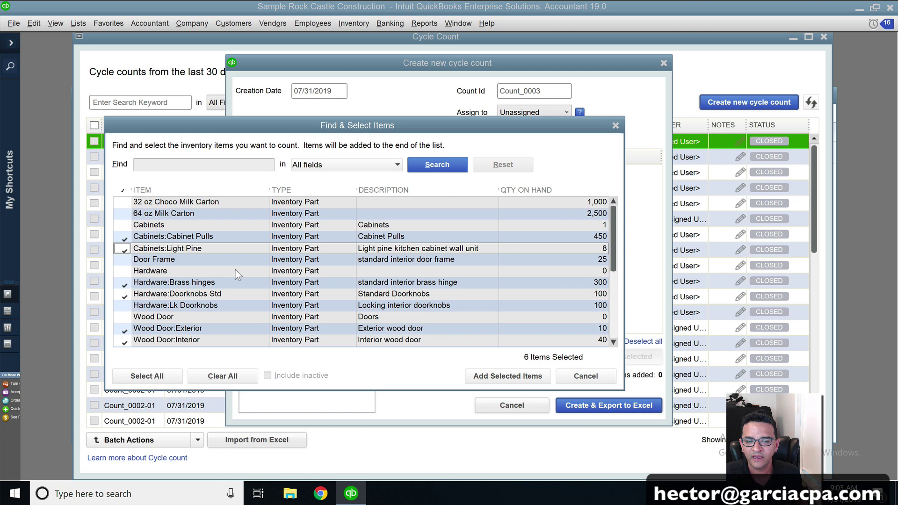
left_click(147, 376)
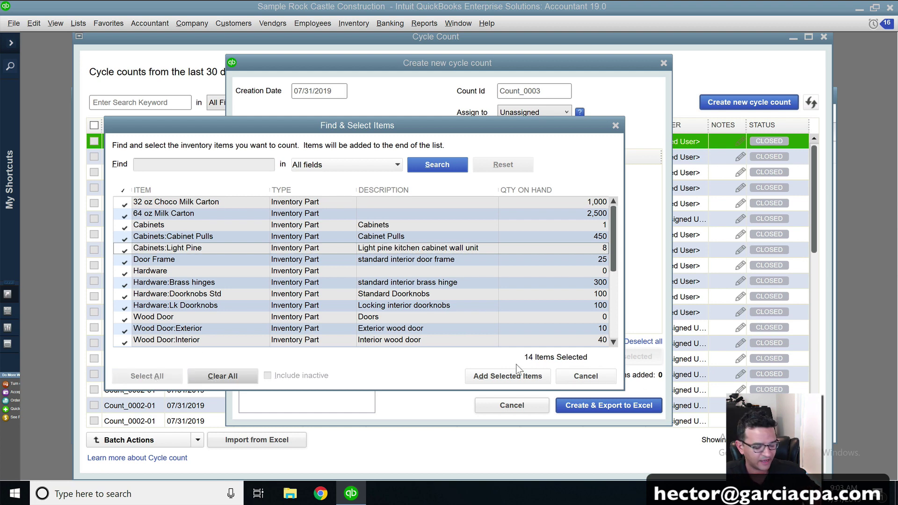
left_click(505, 375)
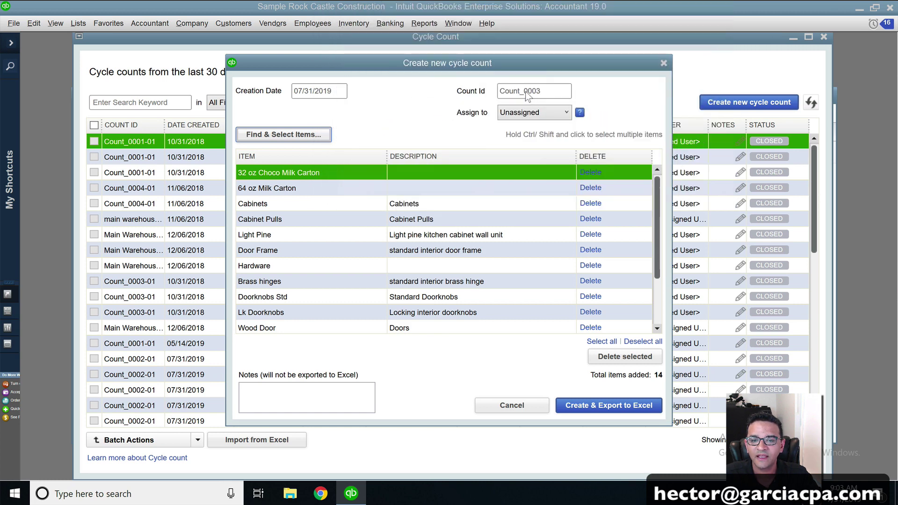
Keep Count_0003 unassigned, then create it and export its 14 items to Excel
left_click(519, 114)
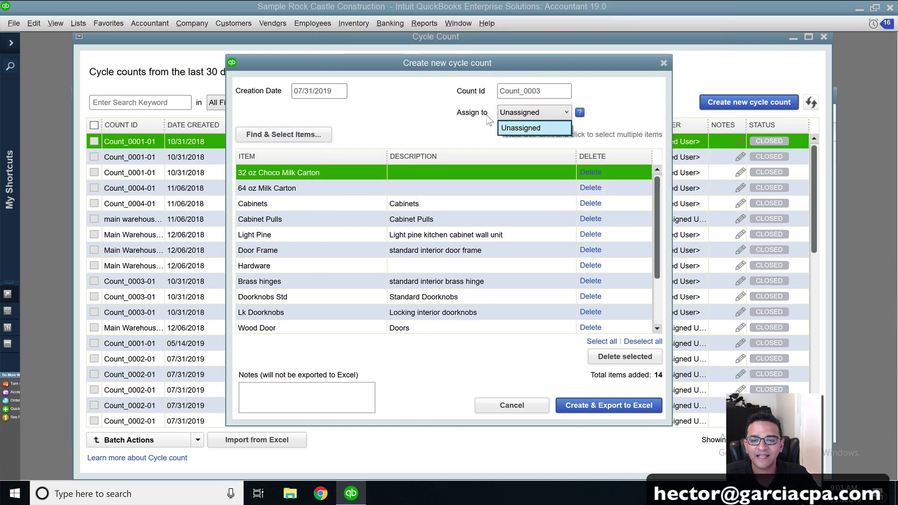
left_click(489, 120)
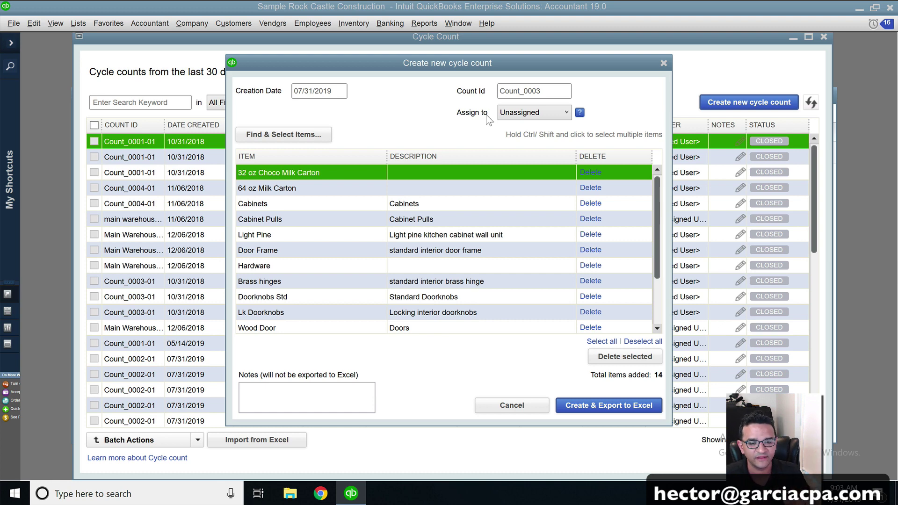
left_click(302, 397)
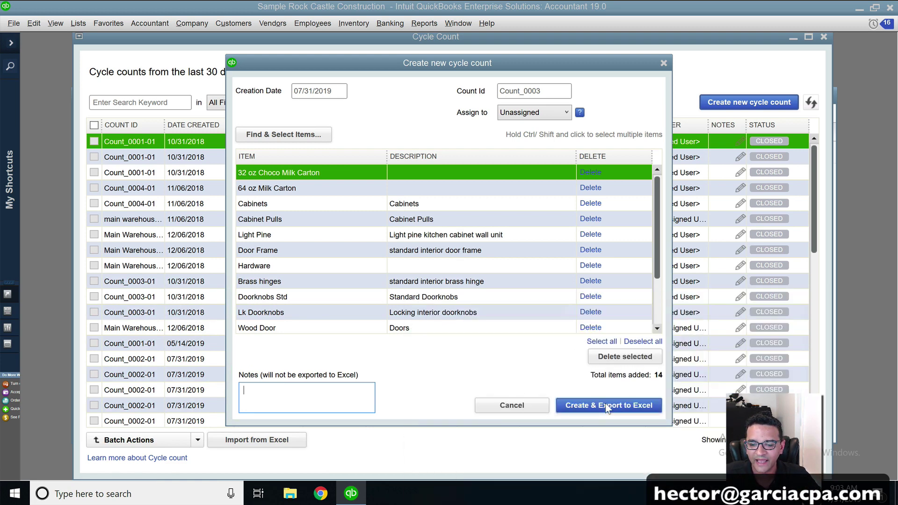
left_click(606, 406)
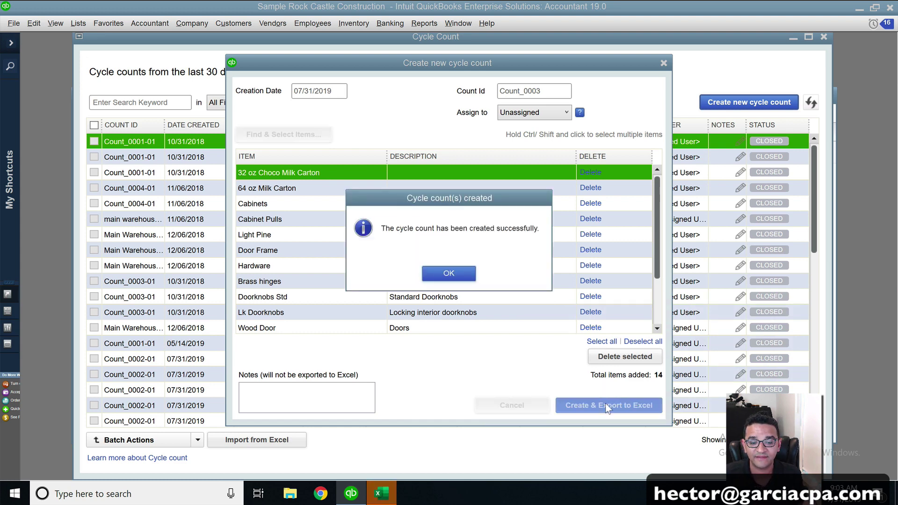
Dismiss the success message and review the exported QUANTITY (I2:I15) and DATE CREATED columns in Book1
left_click(448, 273)
left_click(382, 493)
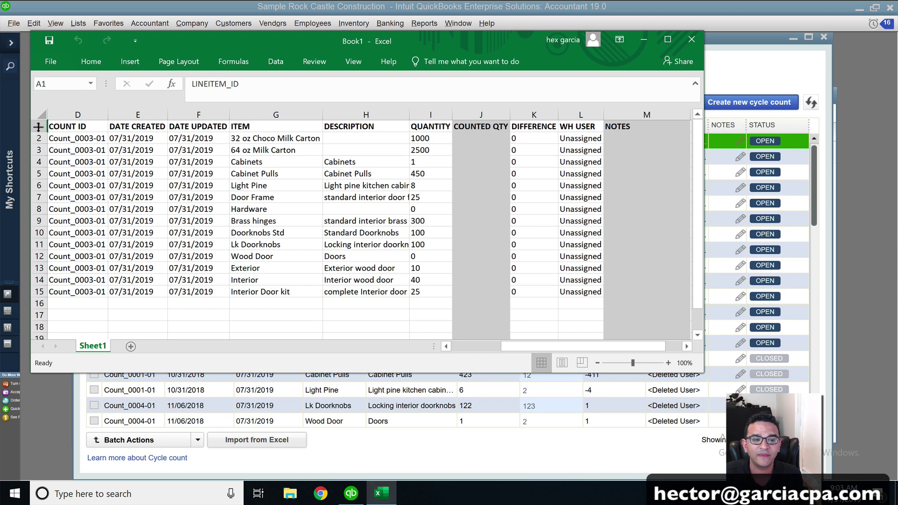
left_click_drag(418, 139, 429, 290)
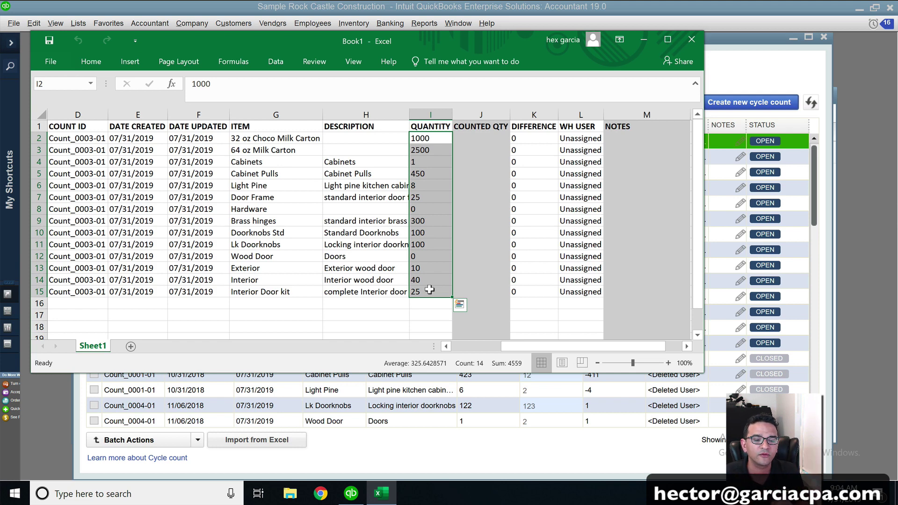
left_click_drag(122, 139, 130, 296)
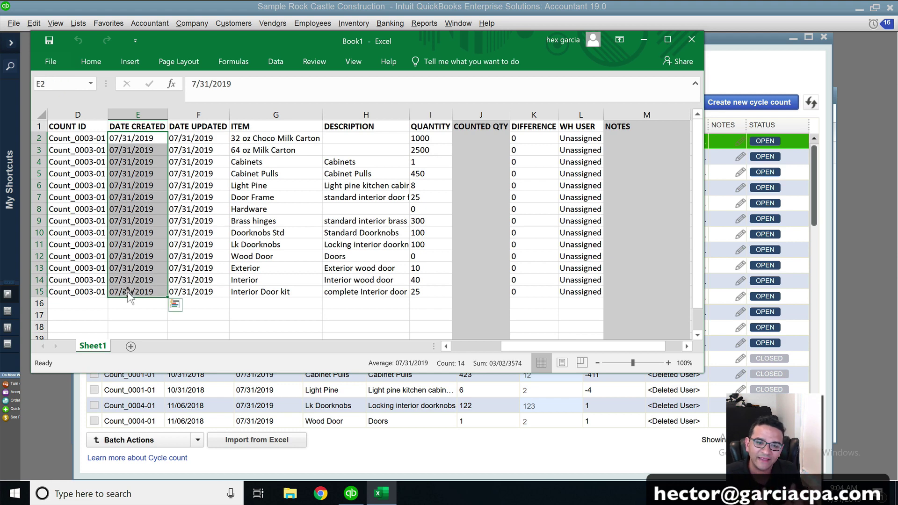
left_click_drag(417, 139, 425, 289)
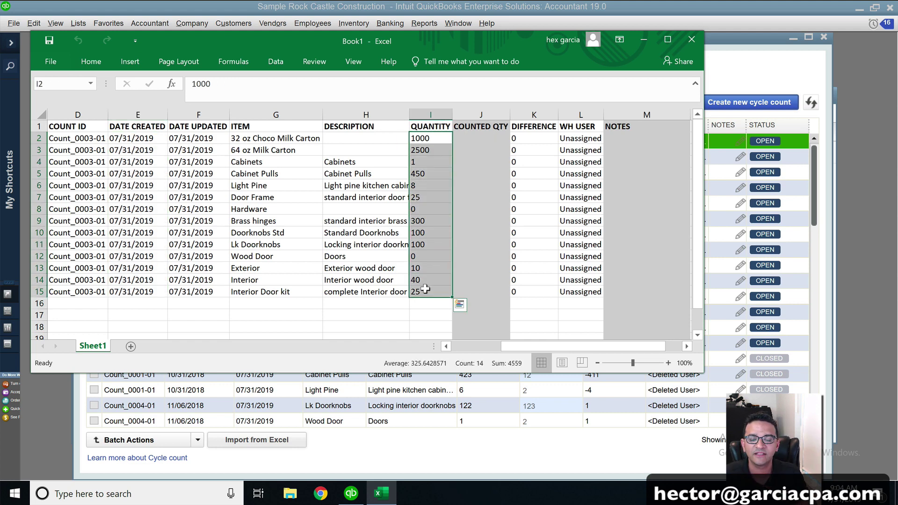
left_click_drag(408, 42, 442, 61)
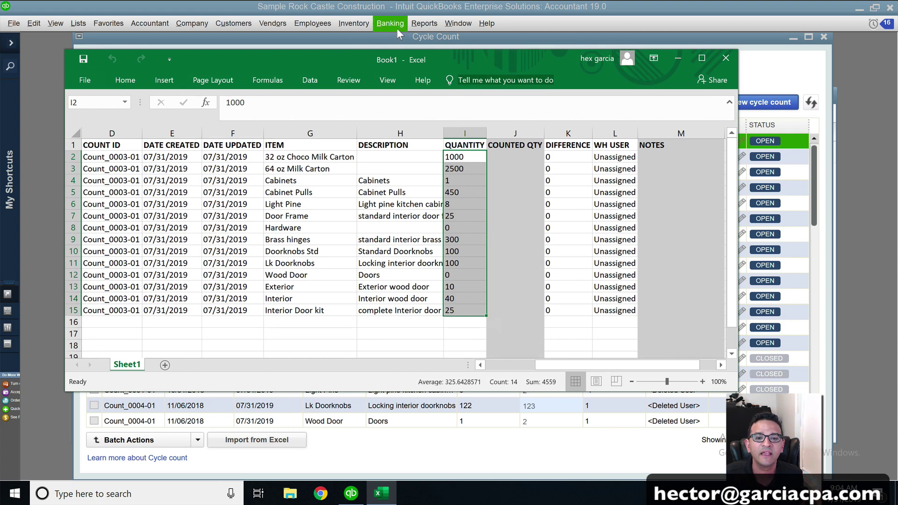
Open the Item Listing report and scroll to the inventory parts' quantities on hand
left_click(425, 24)
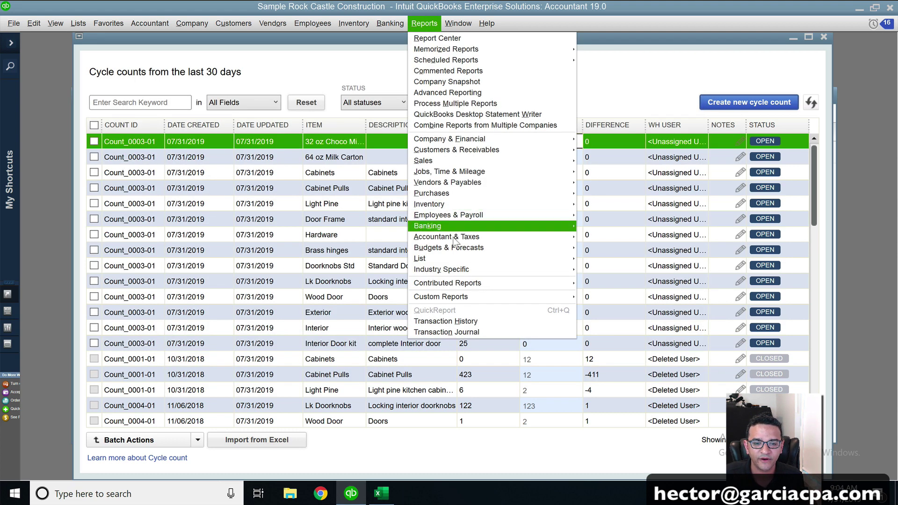
mouse_move(477, 259)
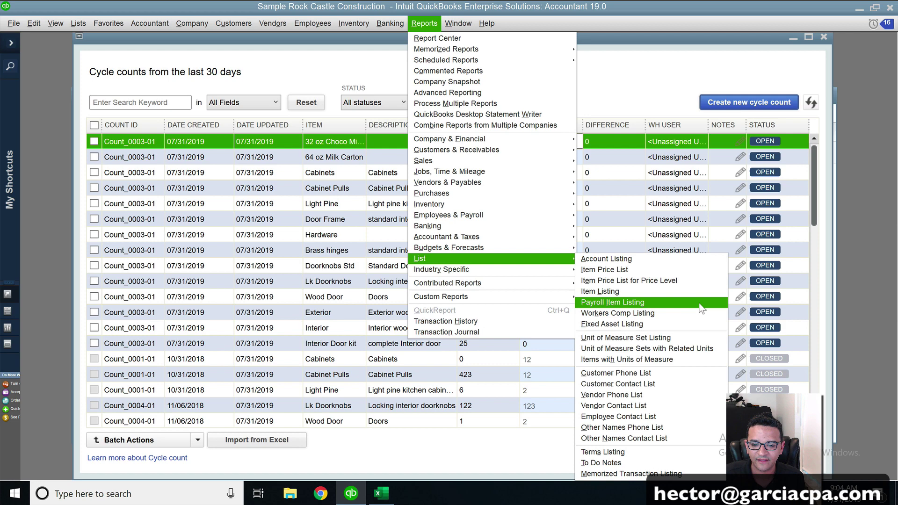
left_click(631, 293)
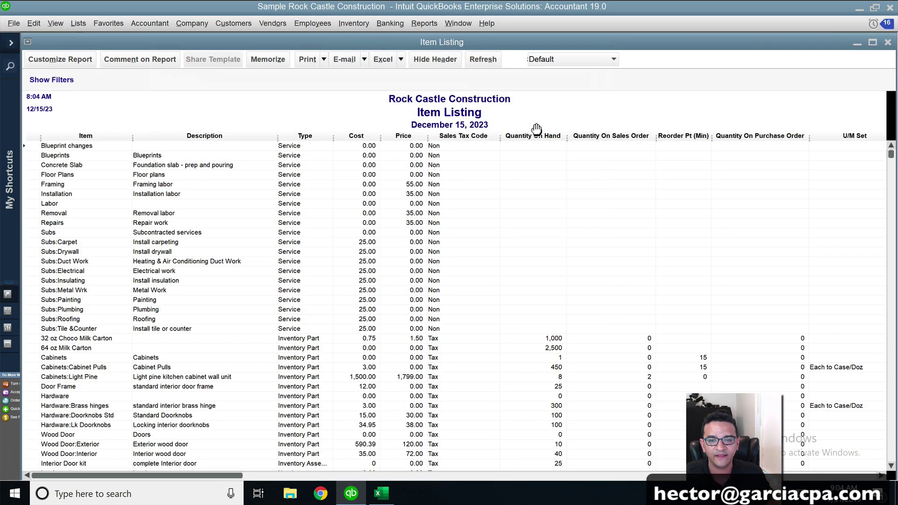
key("super+plus")
key("super+Escape")
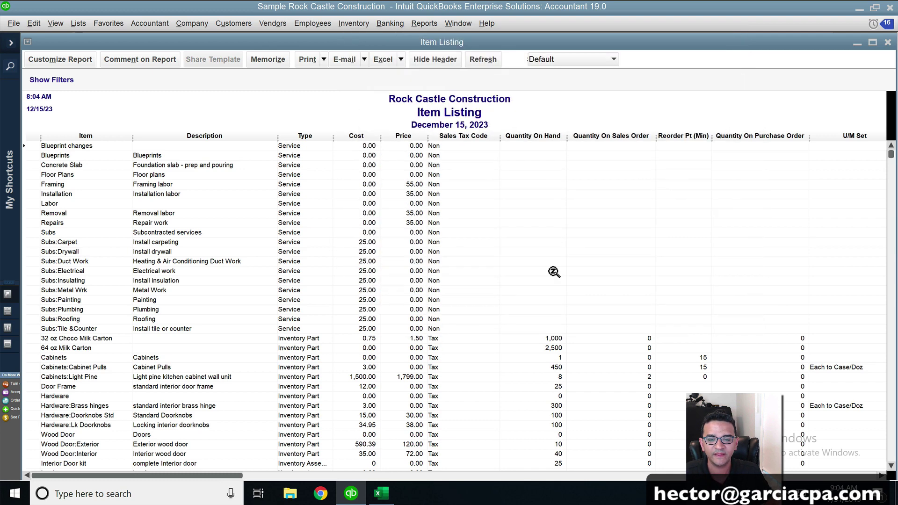
scroll(553, 274, "down", 4)
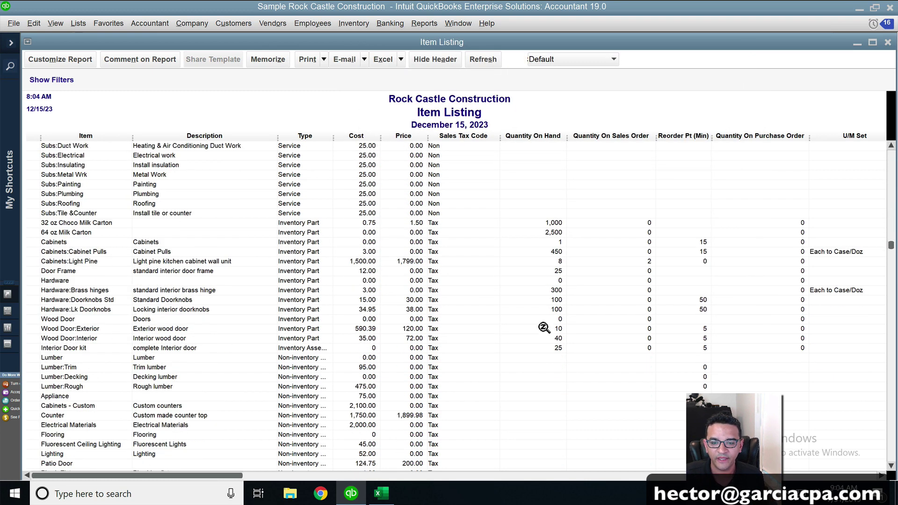
left_click(428, 25)
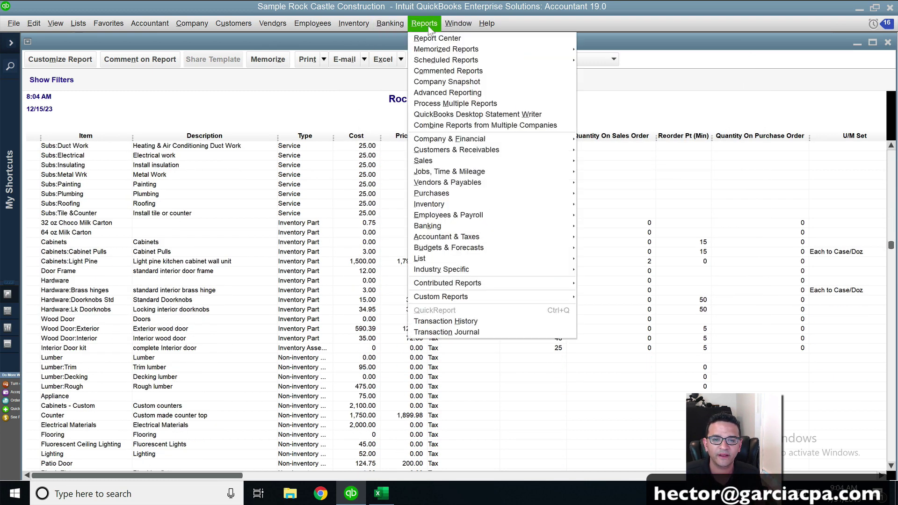
mouse_move(452, 206)
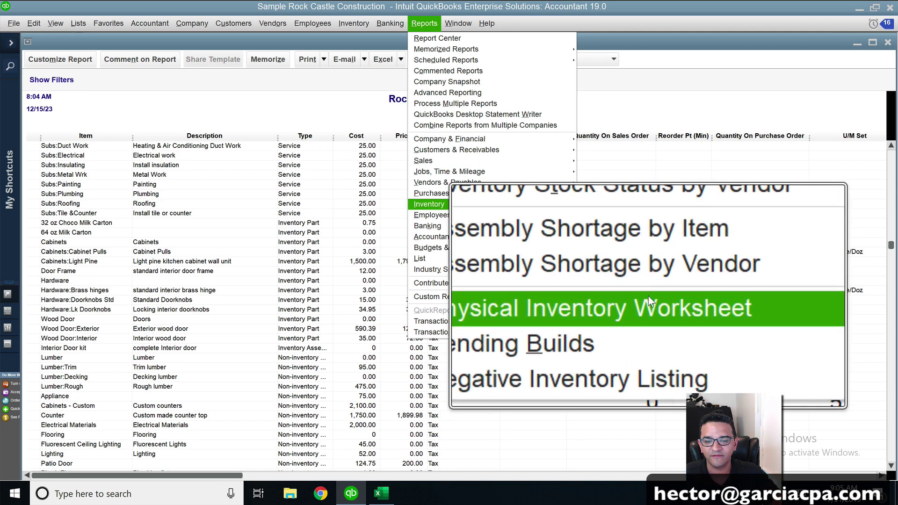
left_click(608, 304)
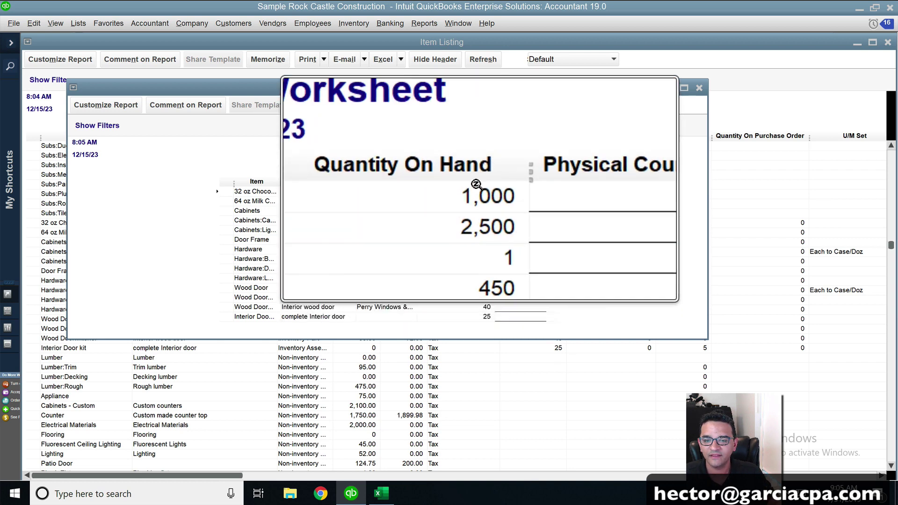
left_click(80, 28)
left_click(94, 50)
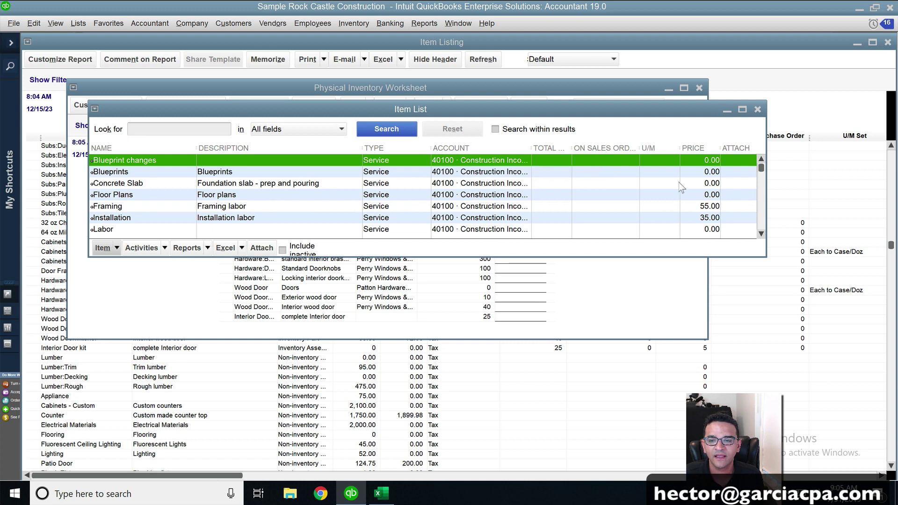
left_click_drag(571, 144, 631, 142)
left_click_drag(762, 169, 763, 189)
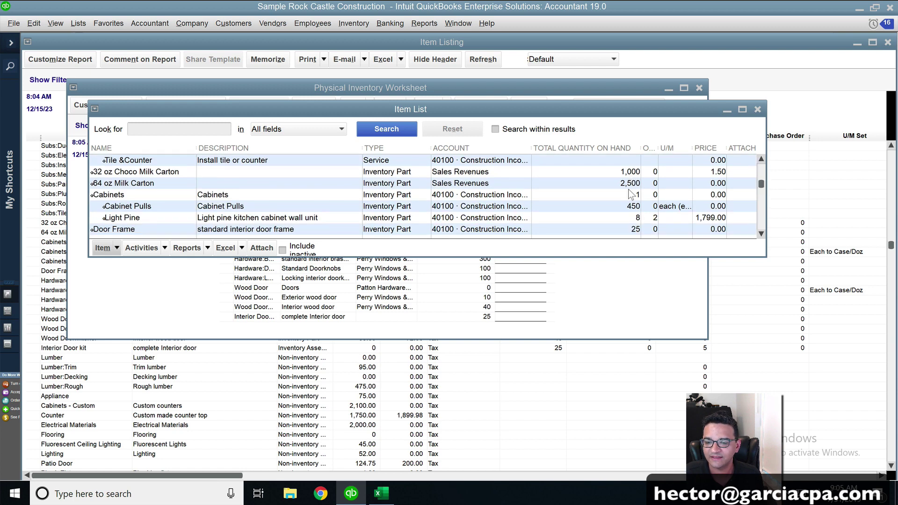
left_click(758, 109)
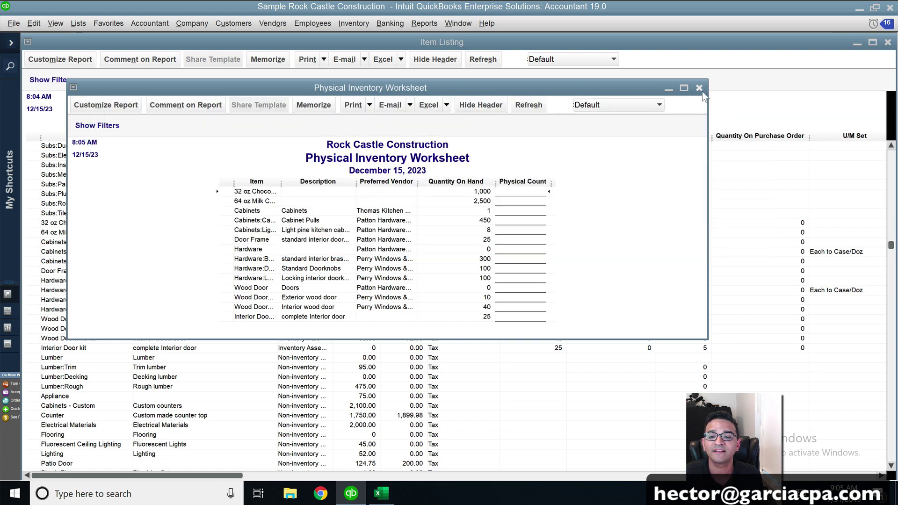
left_click(699, 88)
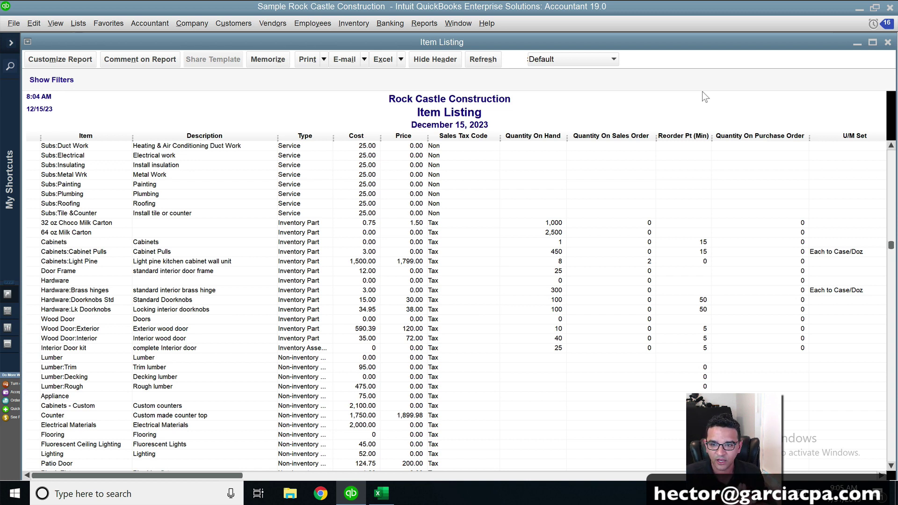
left_click(887, 42)
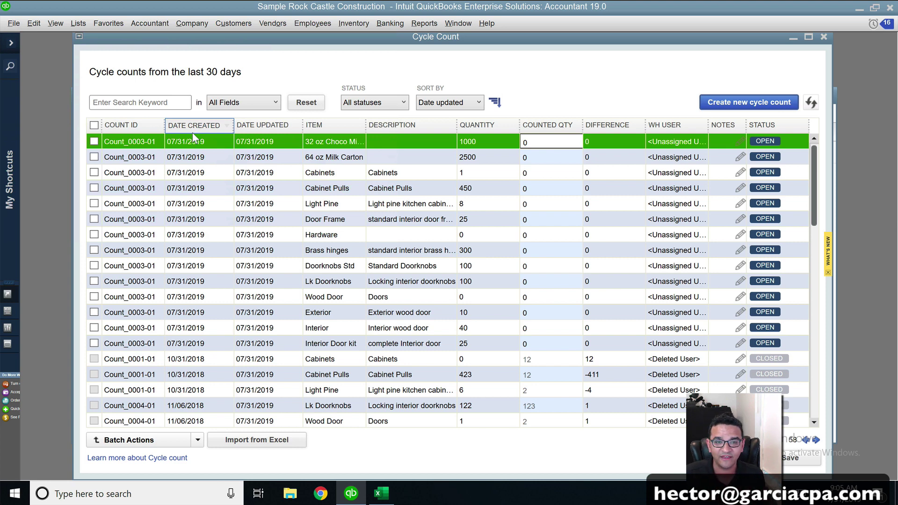
left_click(424, 24)
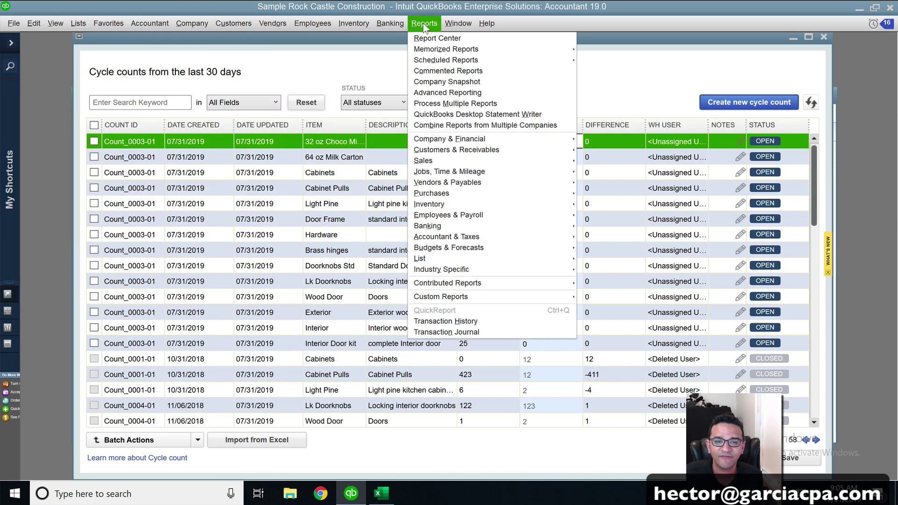
mouse_move(461, 204)
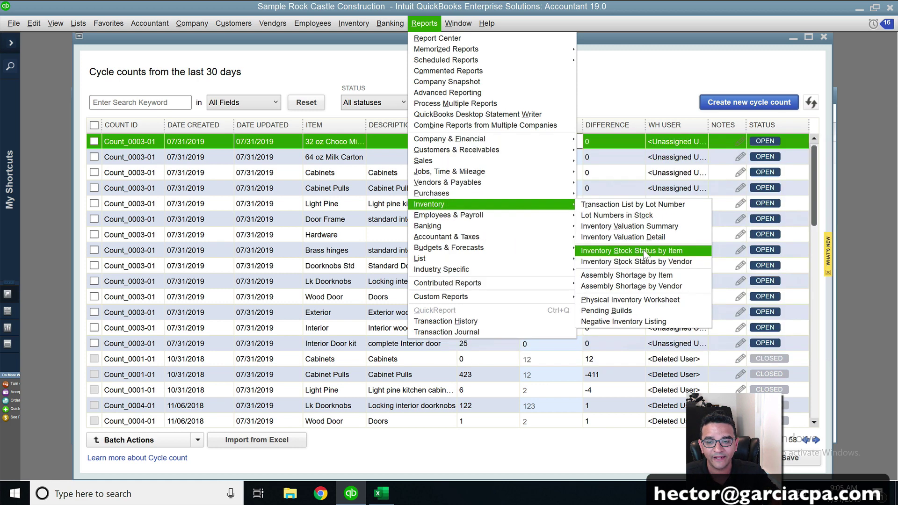
left_click(646, 252)
left_click(149, 134)
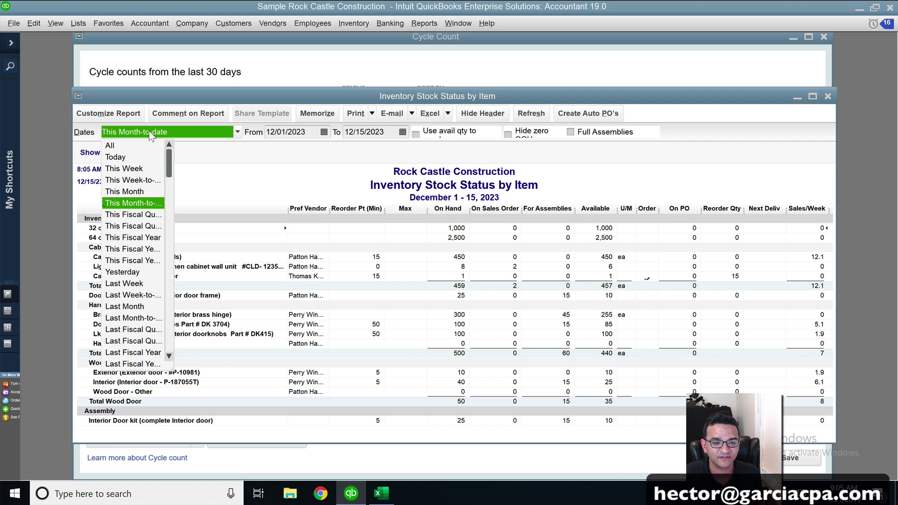
left_click(133, 353)
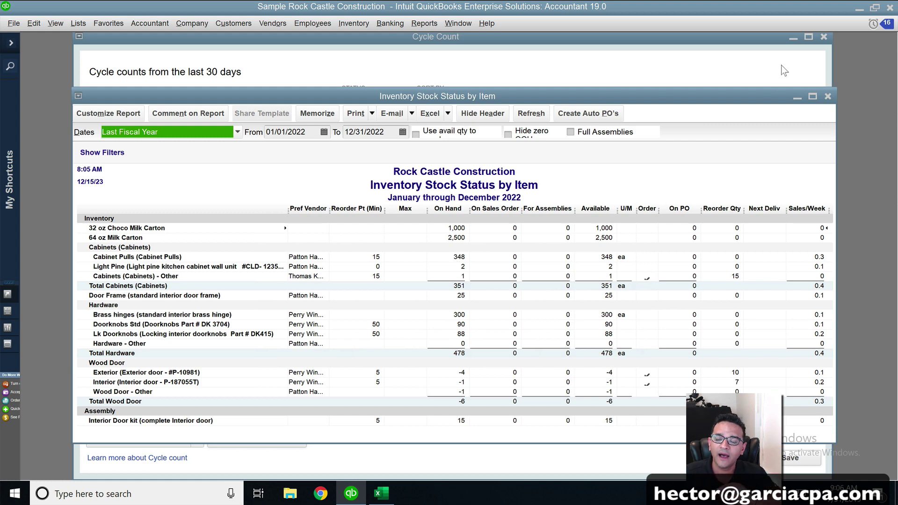
left_click(827, 96)
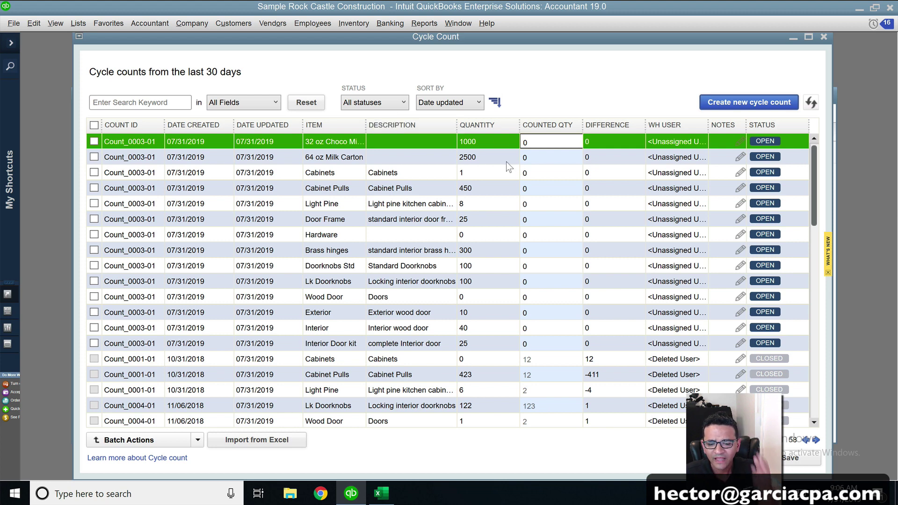
Enter counted quantities 1500, 2600, 2, 400, 8, 25 and 0 for the first seven items, starting at J2
left_click(381, 495)
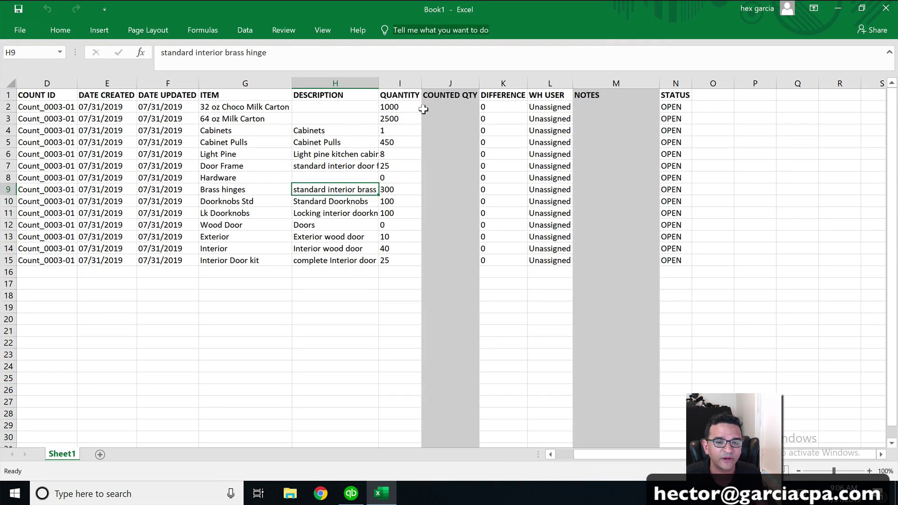
left_click(443, 103)
type("1500")
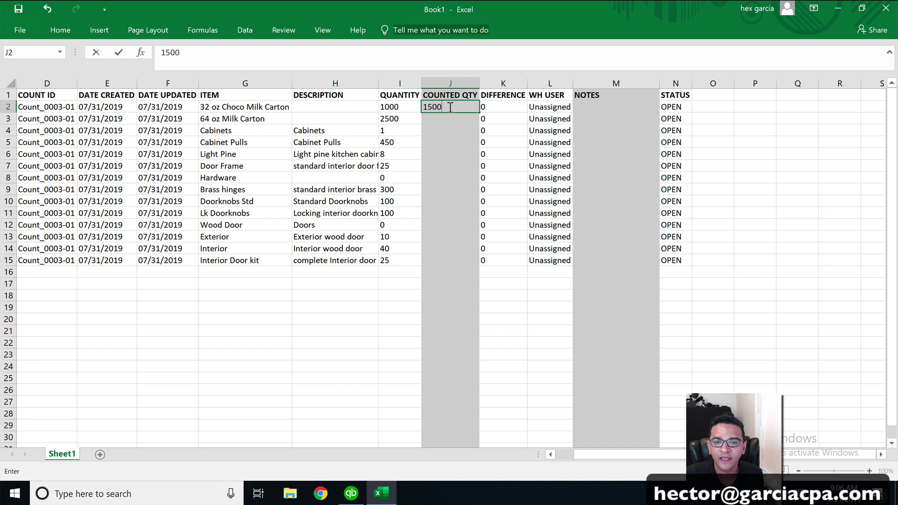
key("Return")
type("2600")
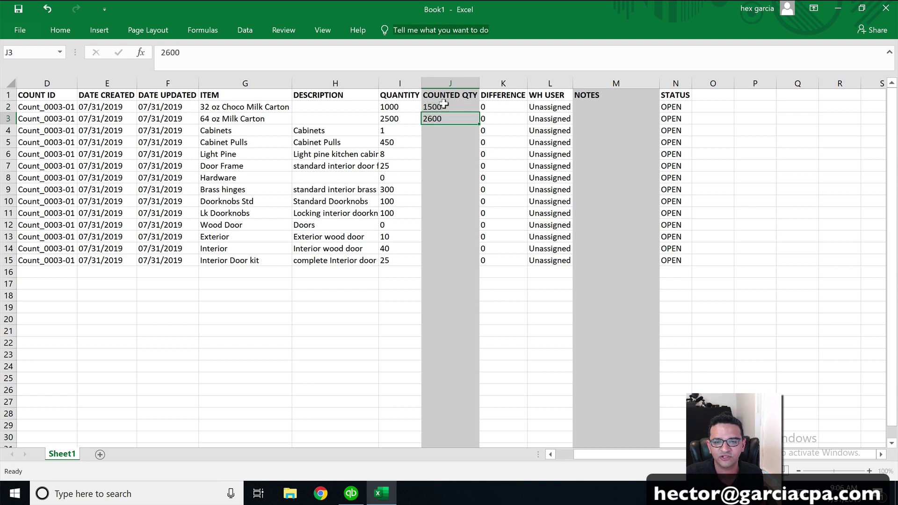
key("Return")
type("2")
key("Return")
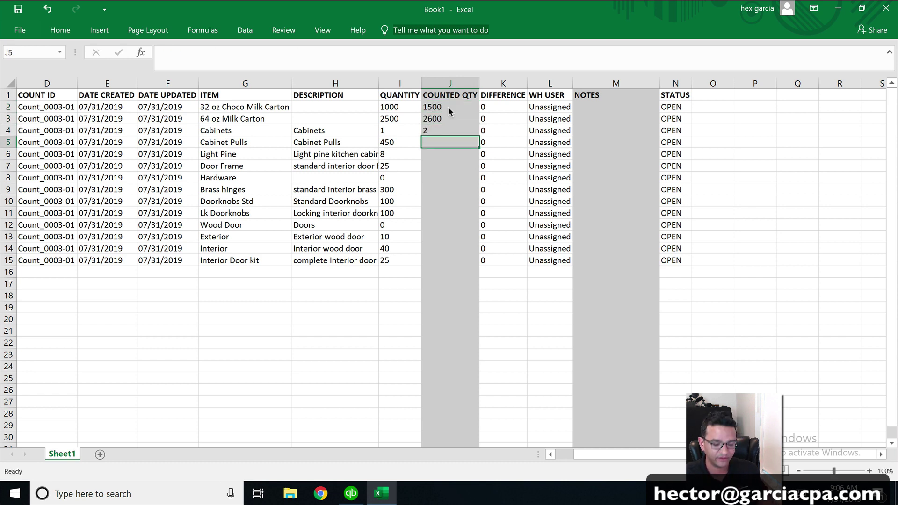
type("400")
key("Return")
type("8")
key("Return")
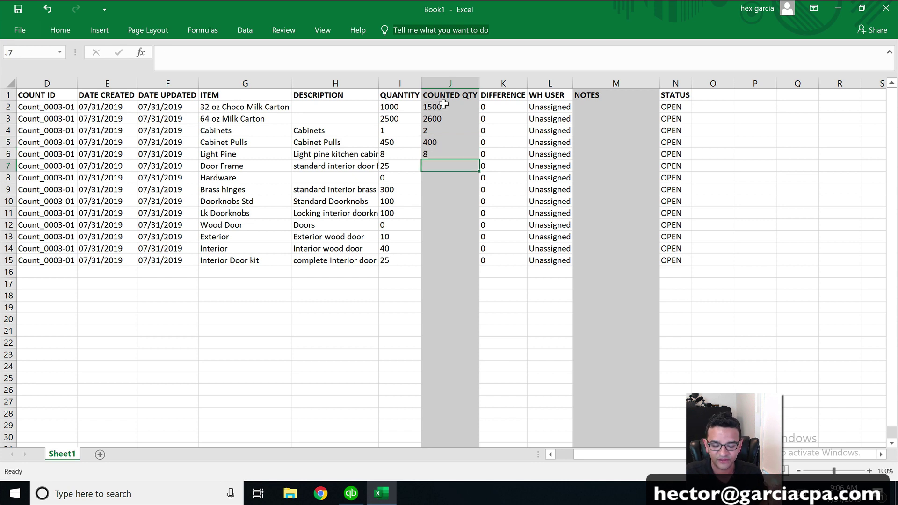
type("25")
key("Return")
type("0")
key("Return")
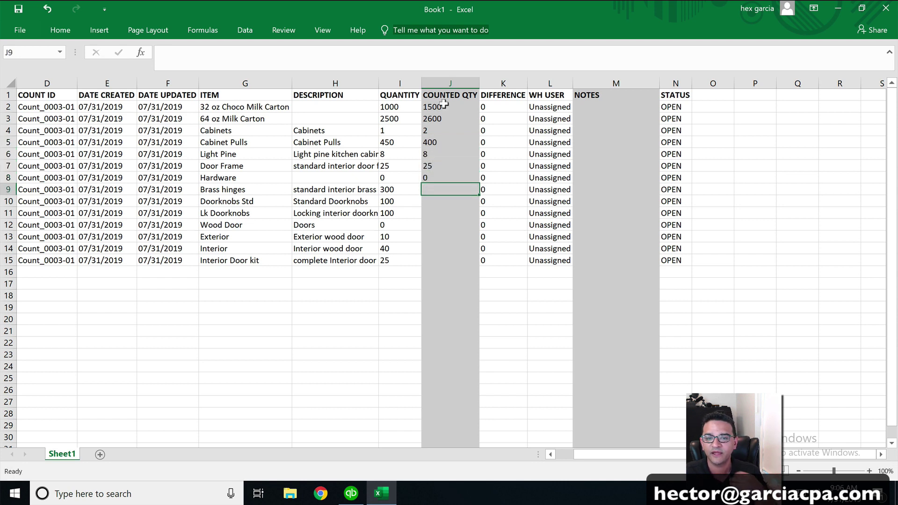
Enter counted quantities 300, 120, 80, 2, 50, 20 and 30 for the remaining seven items
type("300")
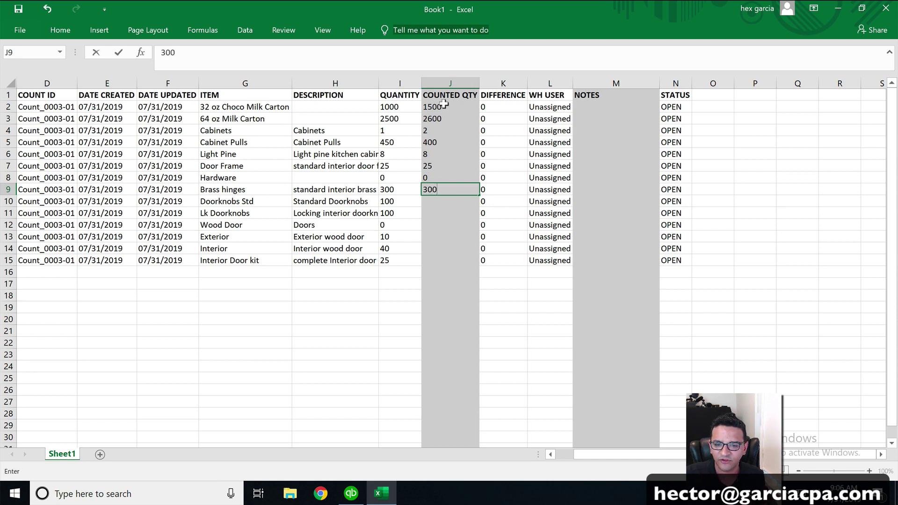
key("Return")
type("120")
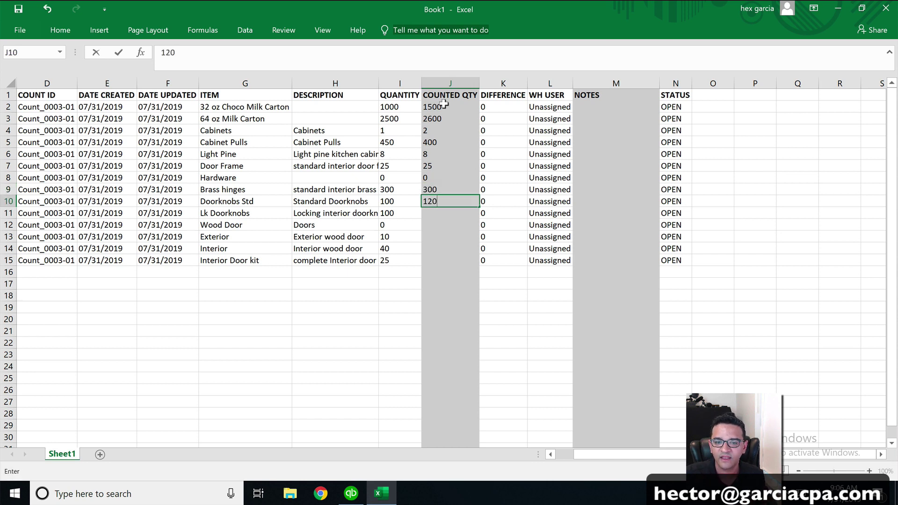
key("Return")
type("80")
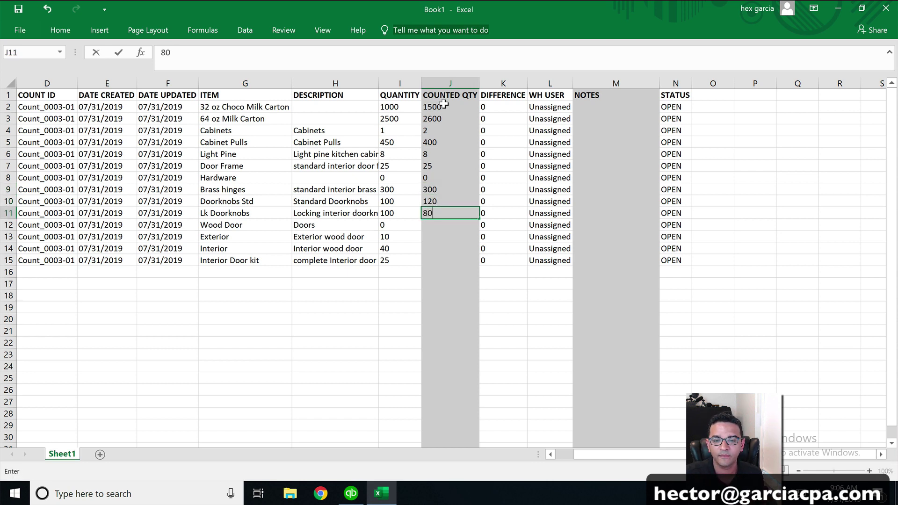
key("Return")
type("2")
key("Return")
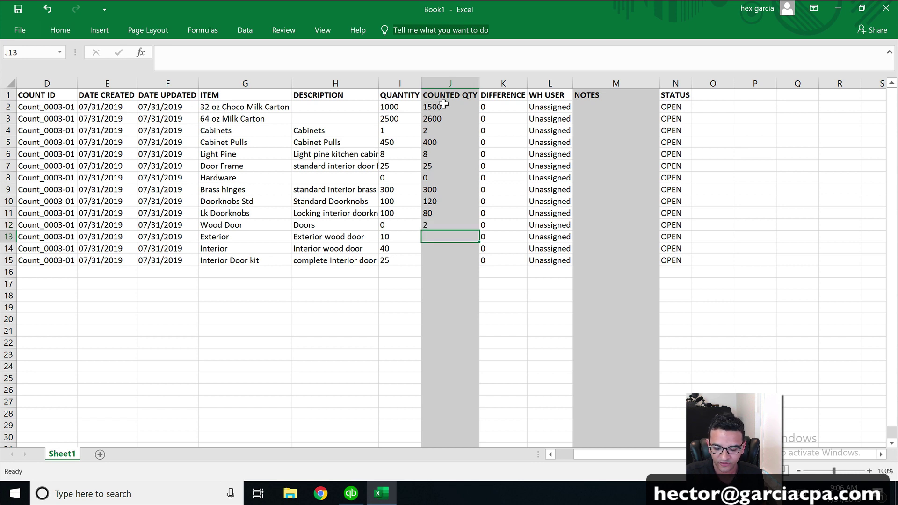
type("50")
key("Return")
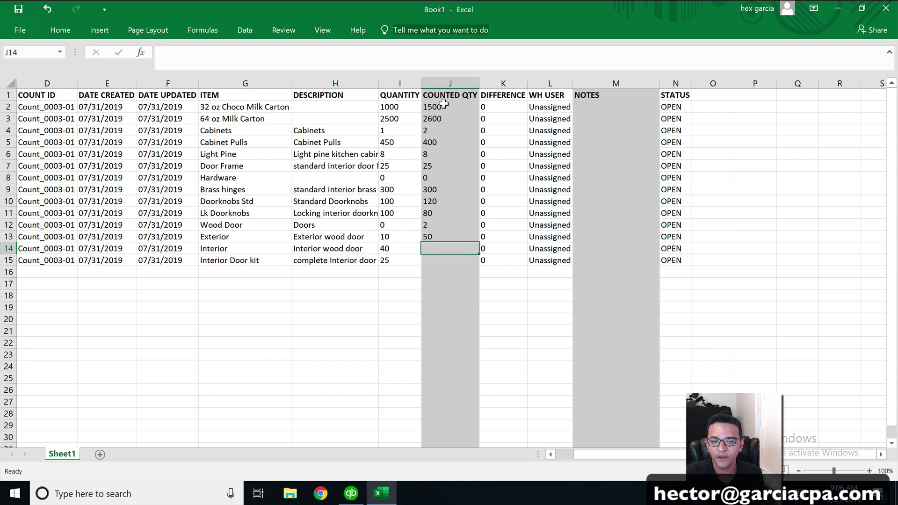
type("20")
key("Return")
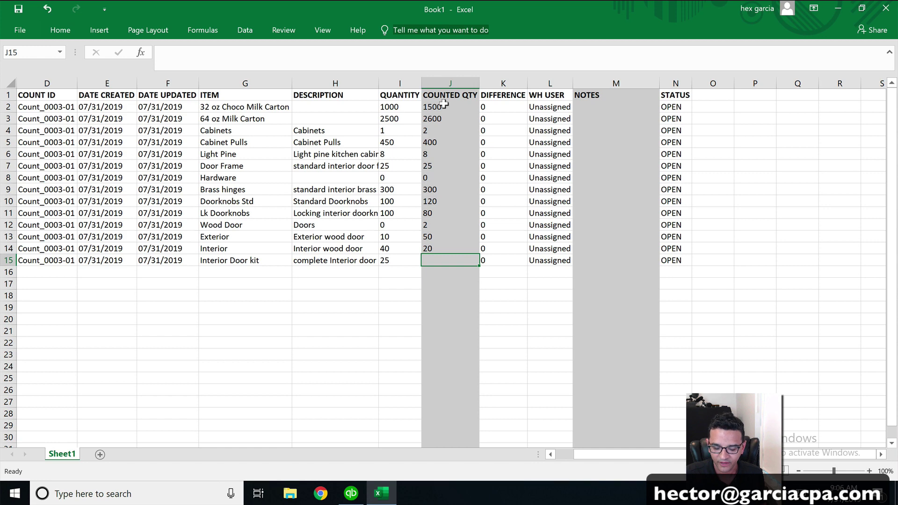
type("30")
key("Return")
Save the counts workbook as Book1 on the Desktop
left_click(443, 104)
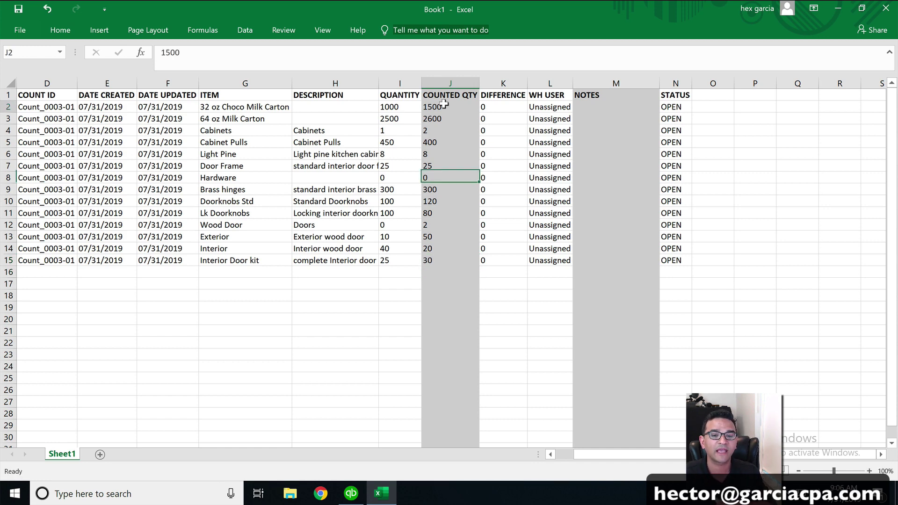
left_click(18, 9)
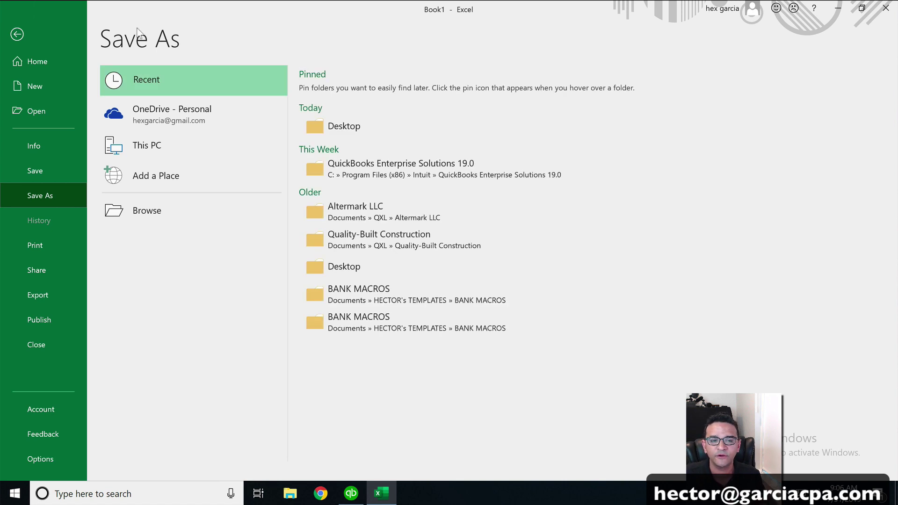
left_click(343, 130)
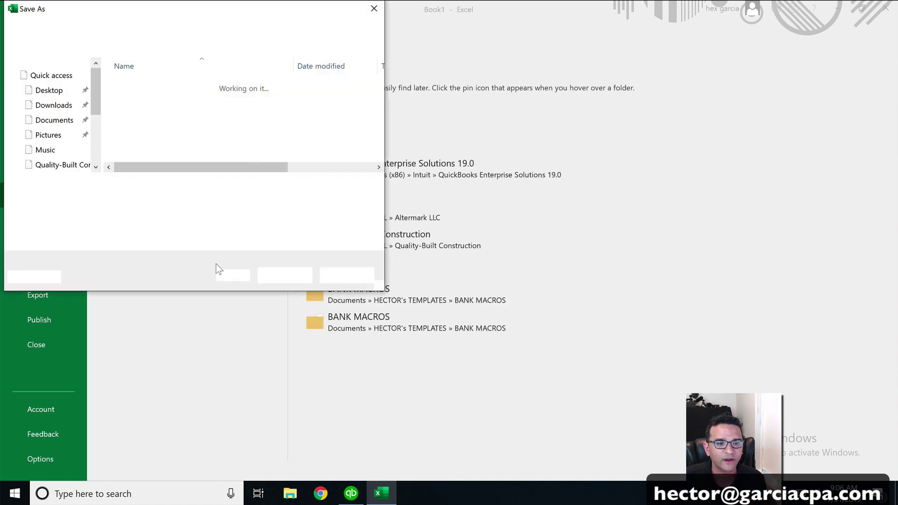
left_click(280, 276)
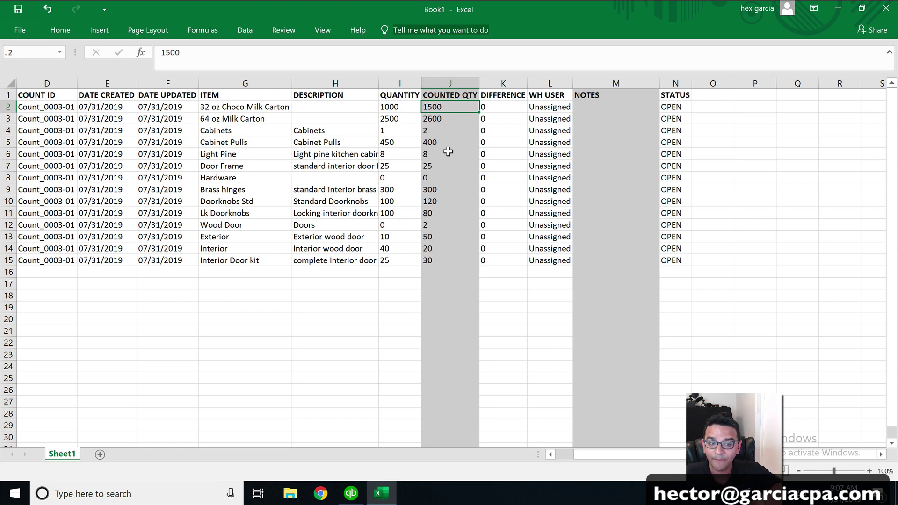
Import the counted quantities from the Book1 workbook on the Desktop into Count_0003
left_click(885, 8)
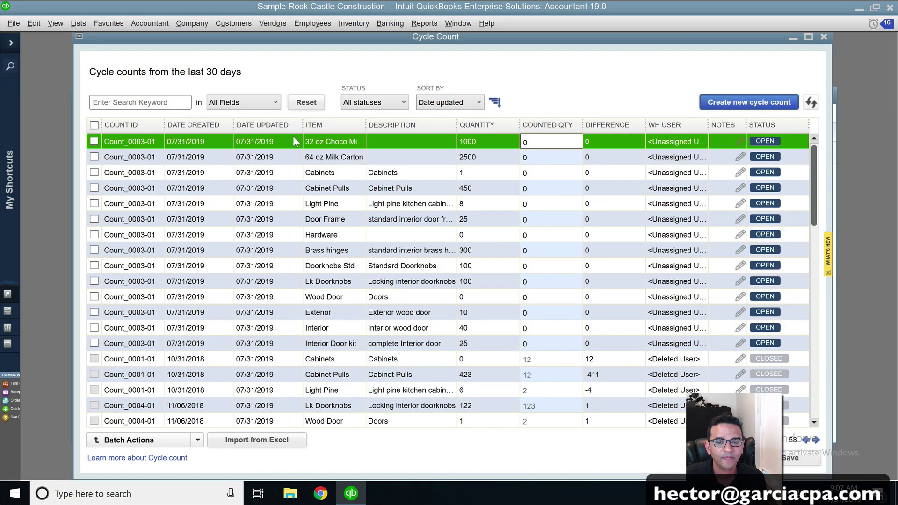
left_click_drag(328, 45, 321, 41)
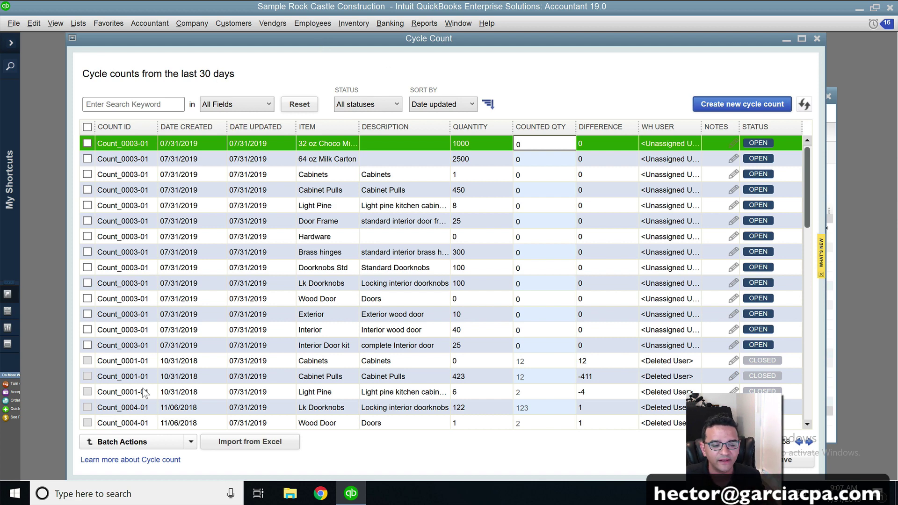
left_click(248, 442)
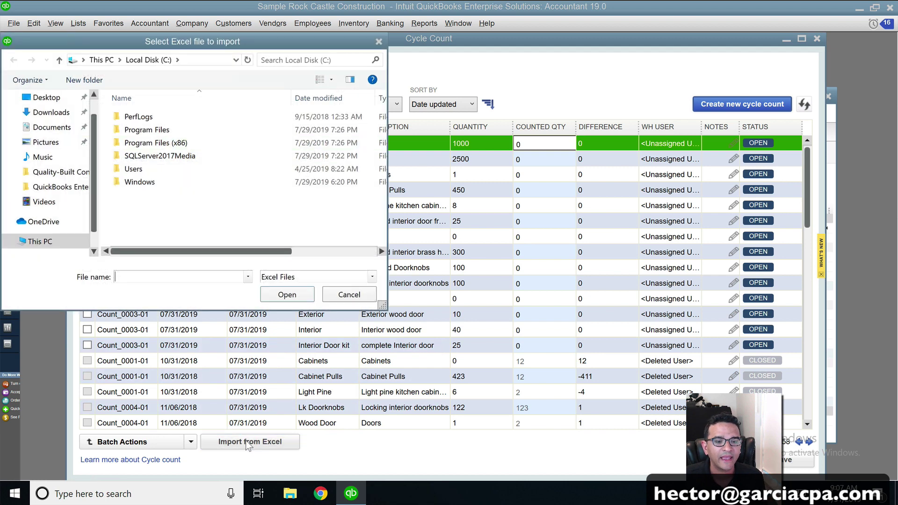
left_click(45, 98)
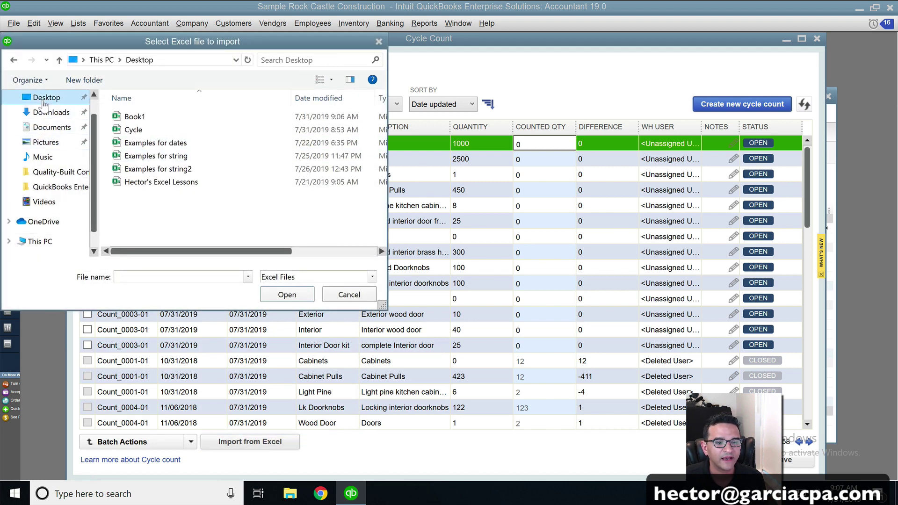
left_click(132, 117)
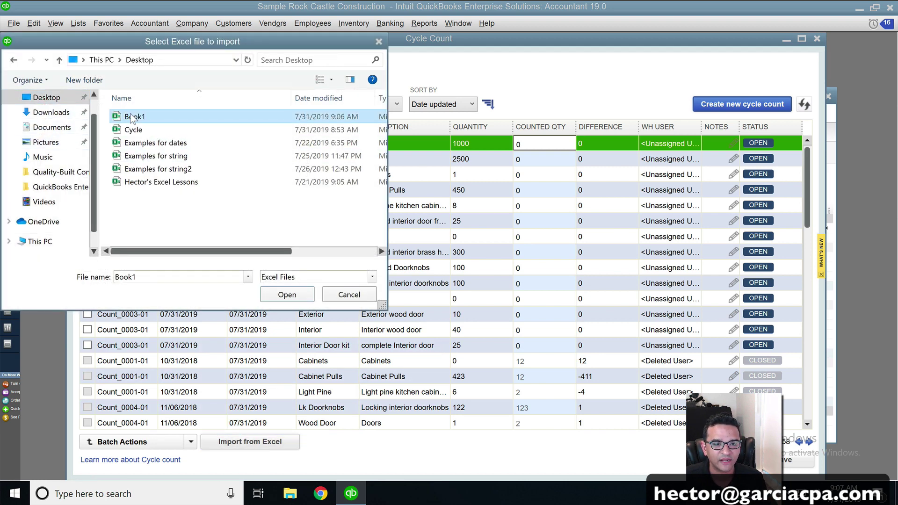
left_click(287, 295)
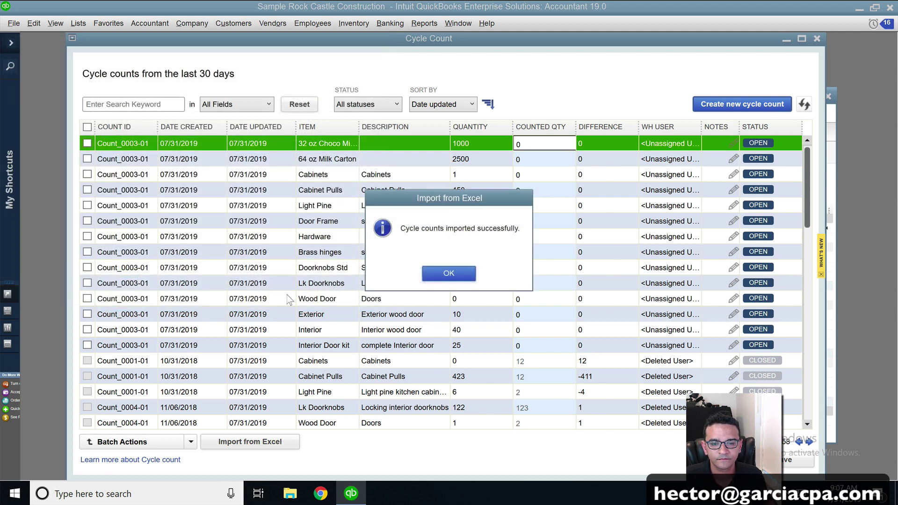
left_click(437, 276)
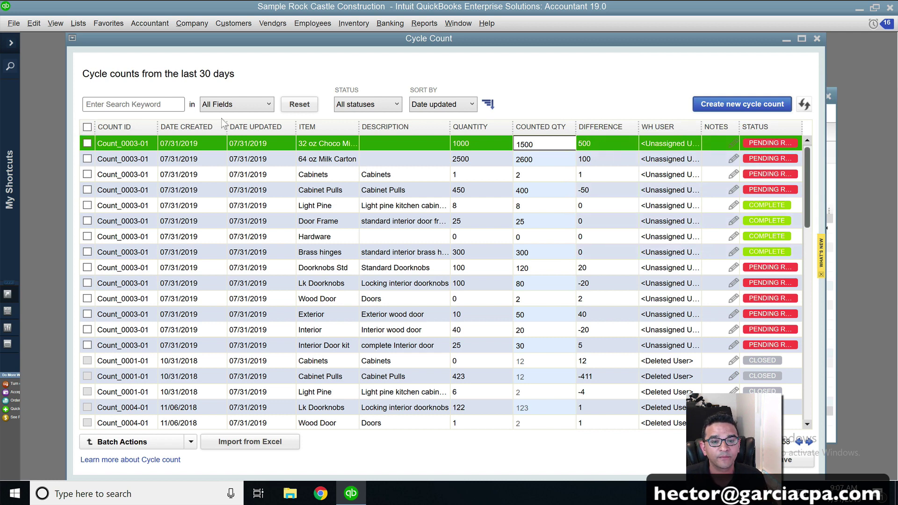
Filter the cycle count list to Pending Review and select all ten items
left_click(359, 108)
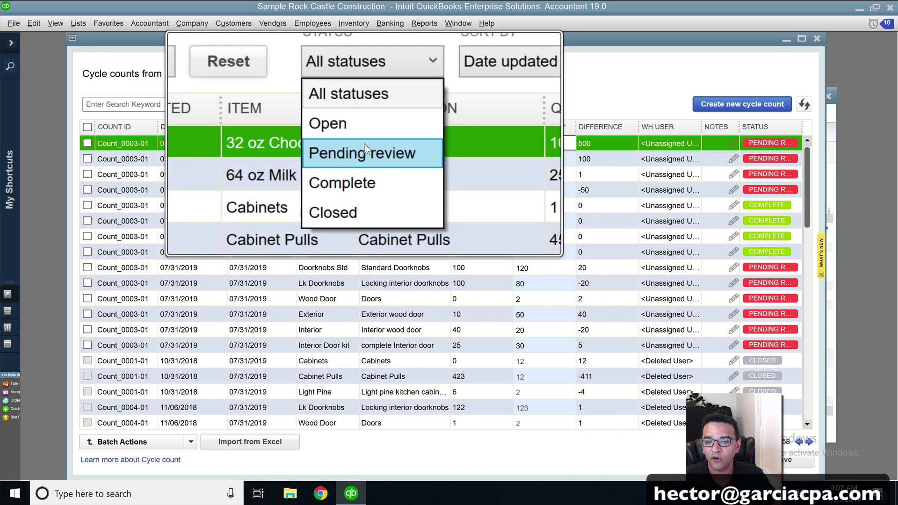
left_click(370, 150)
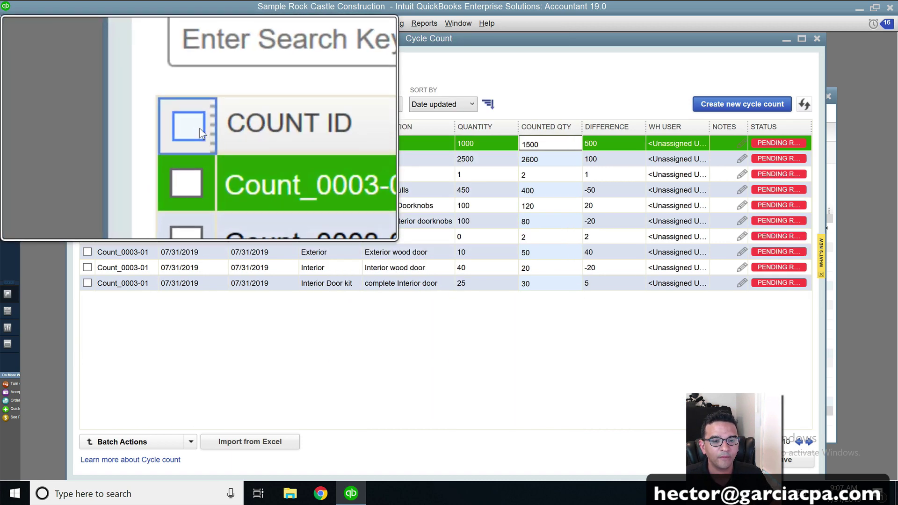
left_click(88, 128)
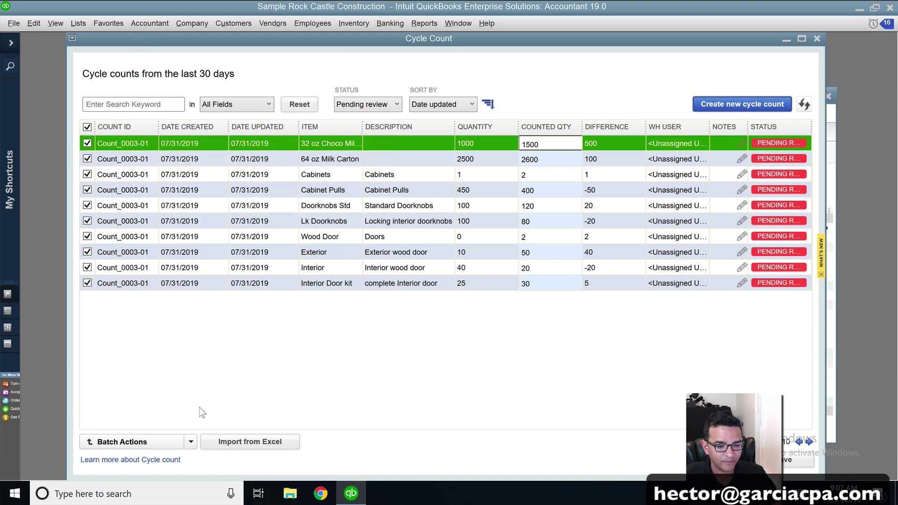
left_click(191, 443)
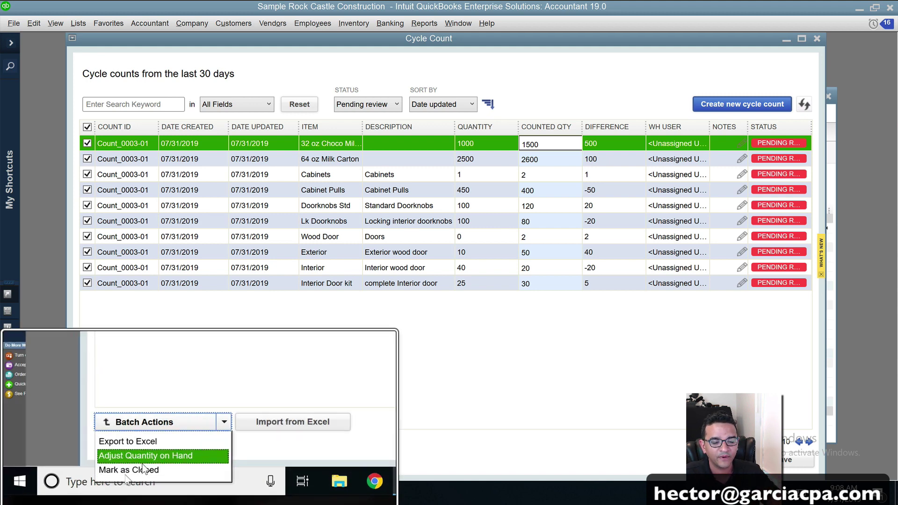
Save a quantity-on-hand adjustment dated 12/15/2023 against 50100 · Cost of Goods Sold
left_click(125, 471)
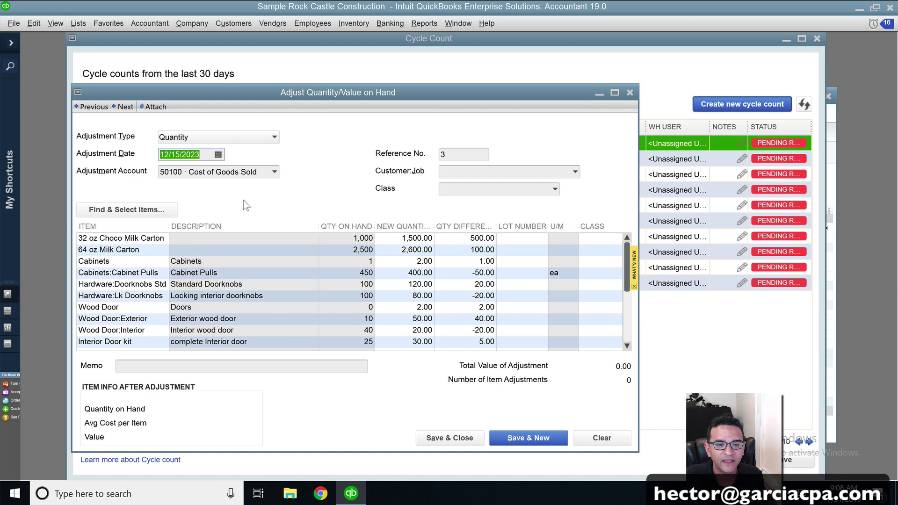
left_click(219, 155)
left_click(206, 154)
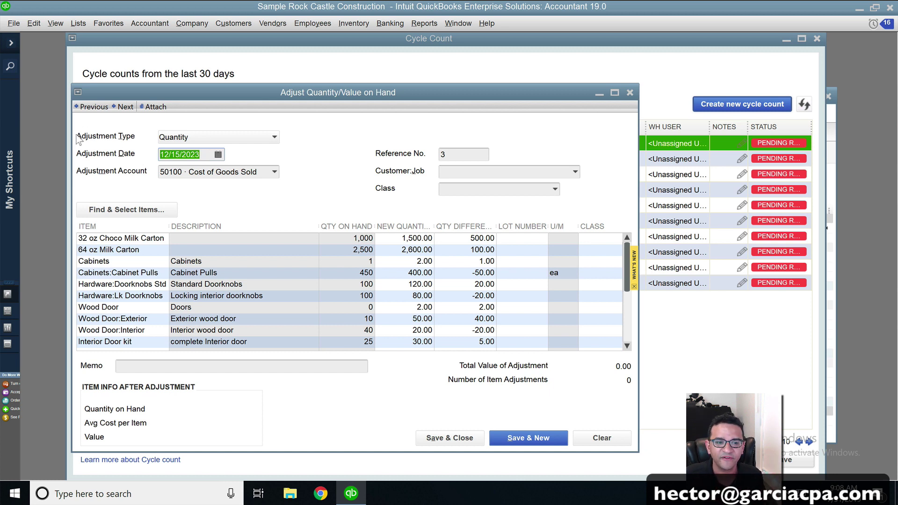
left_click(211, 155)
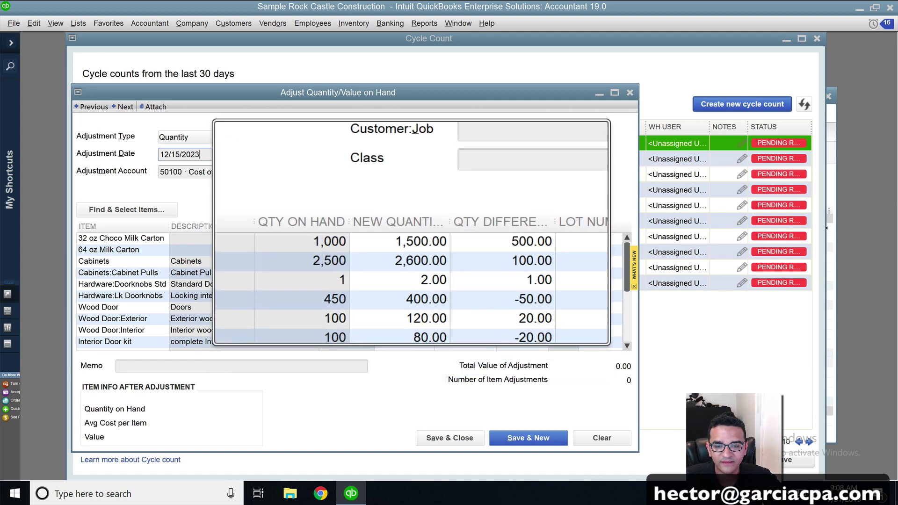
left_click(267, 170)
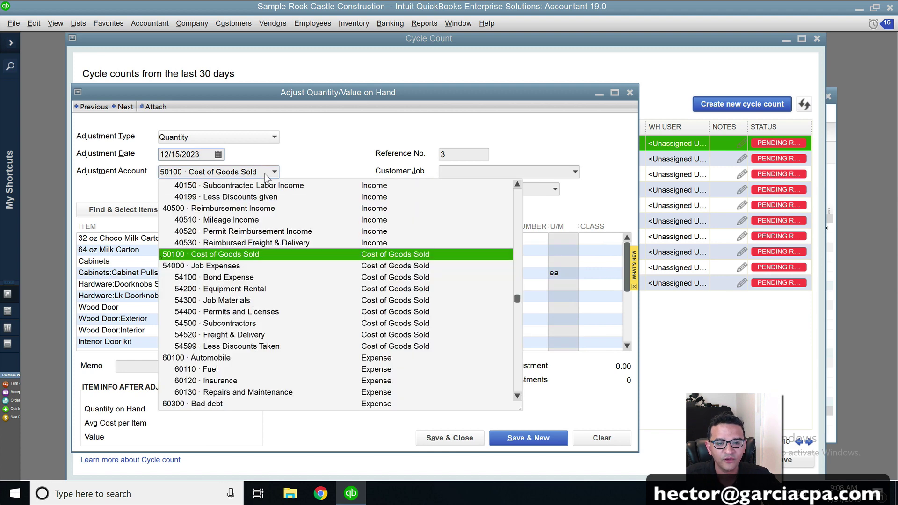
left_click(231, 254)
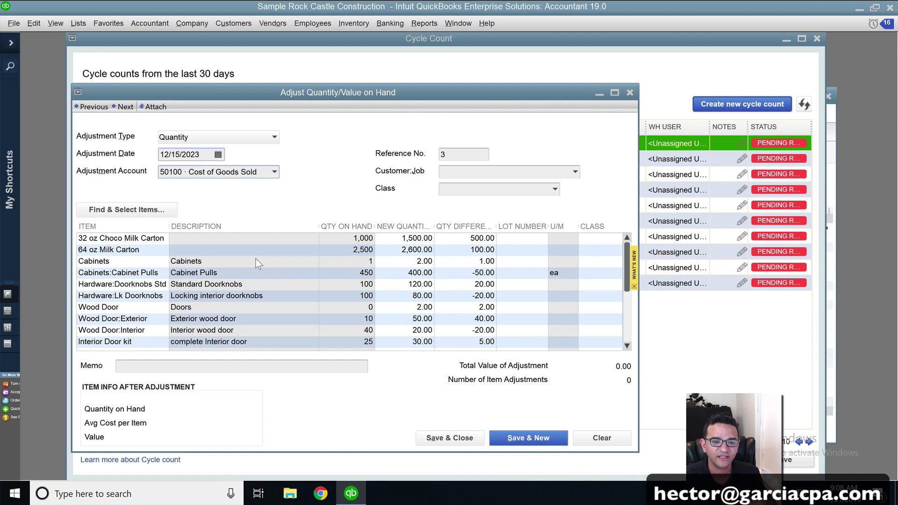
left_click(450, 439)
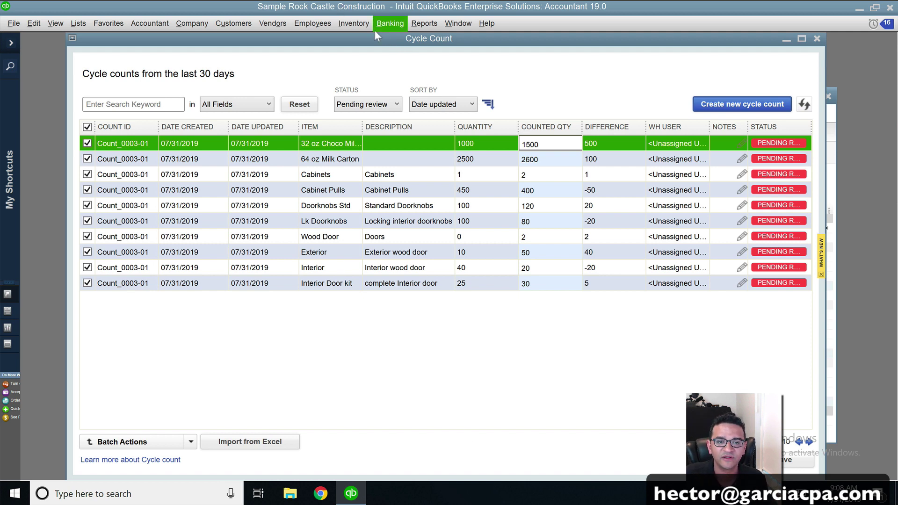
Open the Balance Sheet Standard report from Company & Financial reports
left_click(422, 26)
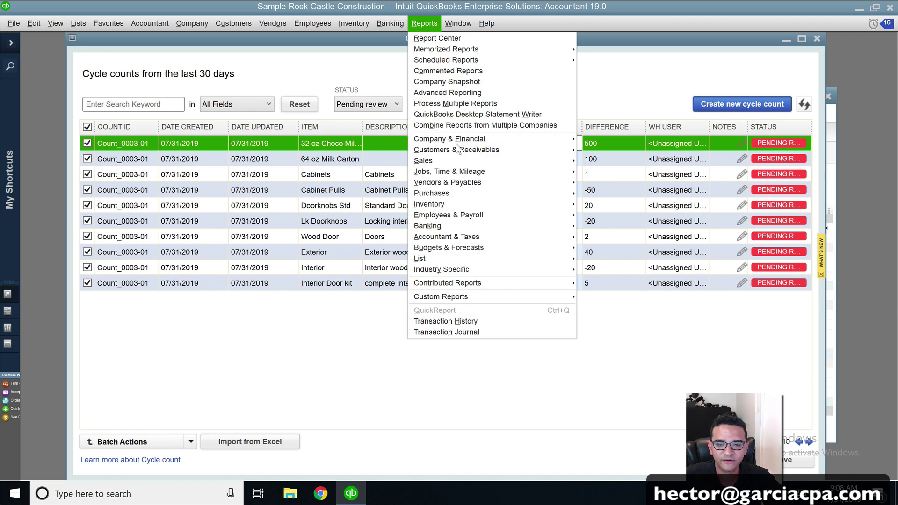
mouse_move(465, 140)
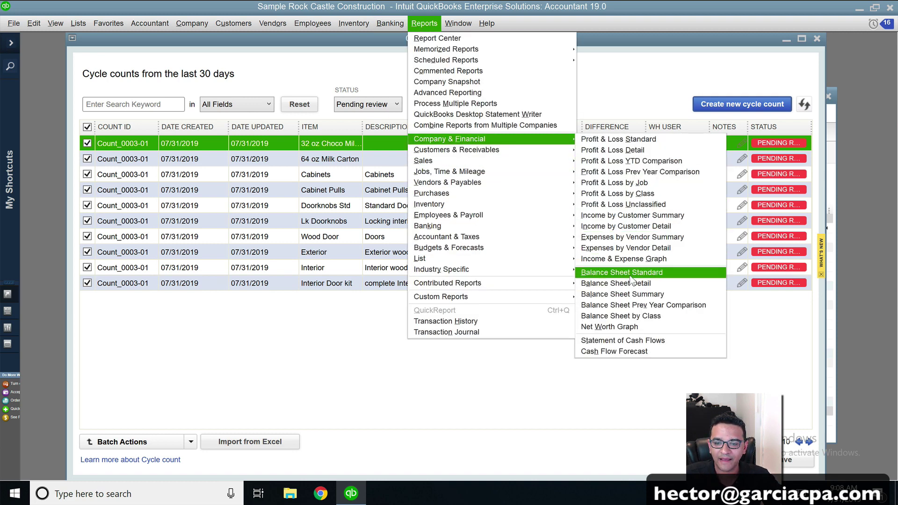
left_click(629, 275)
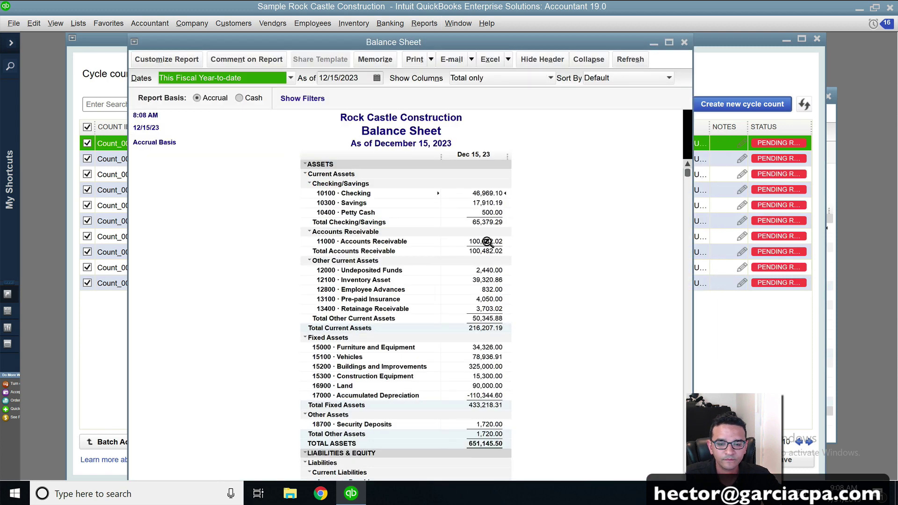
Drill from the 39,320.86 Inventory Asset balance into the reference 3 inventory adjustment, then close back
left_click(481, 276)
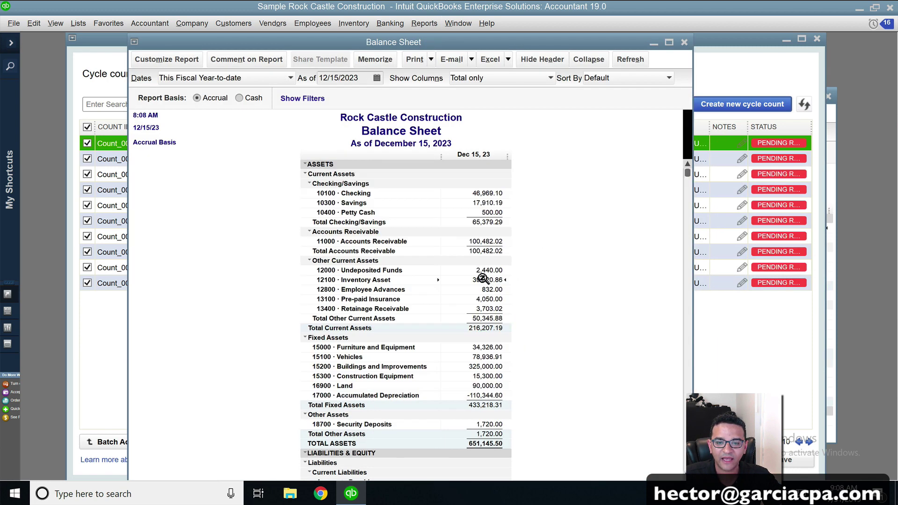
double_click(483, 278)
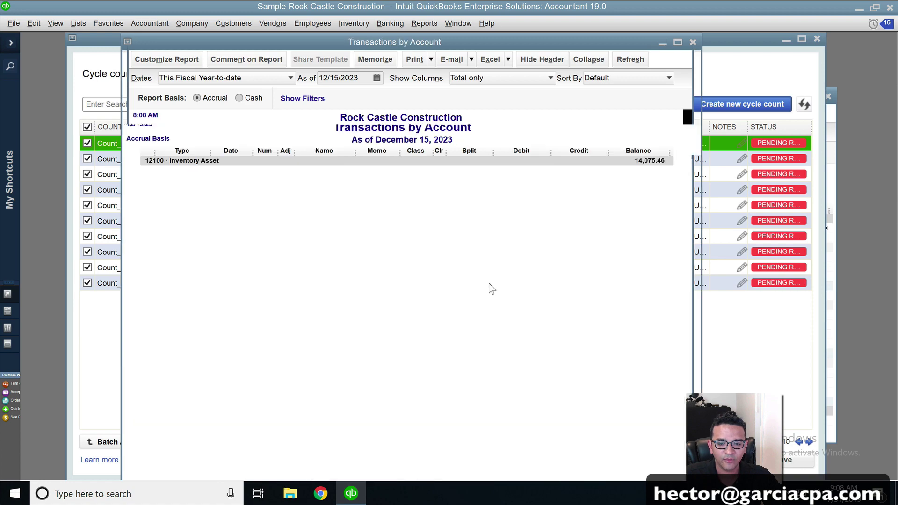
scroll(694, 183, "down", 3)
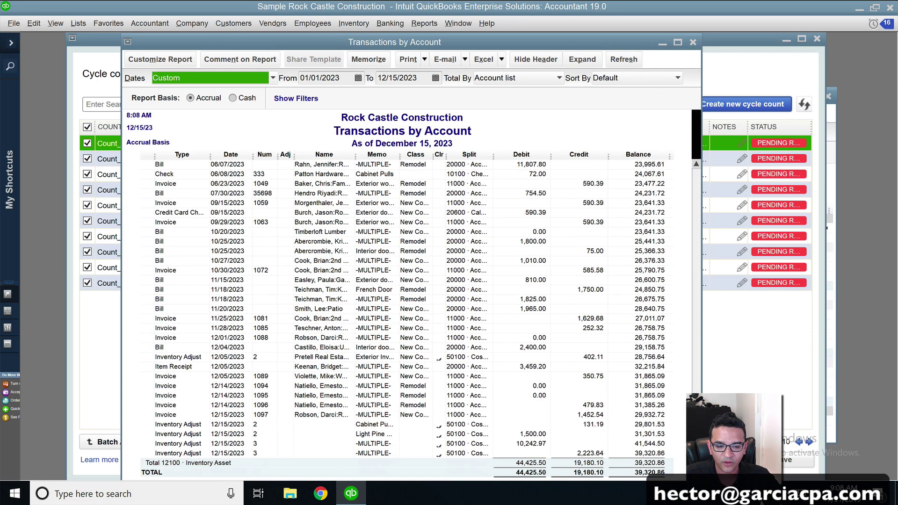
left_click(239, 433)
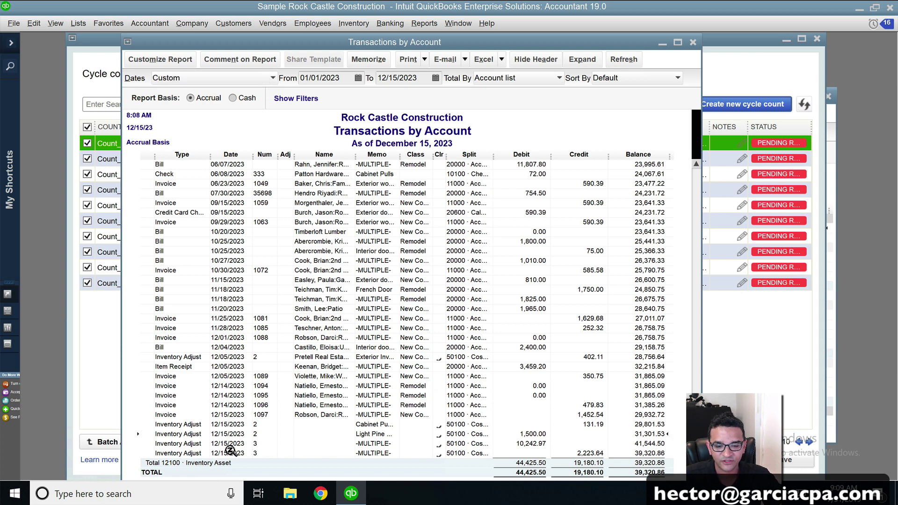
double_click(230, 450)
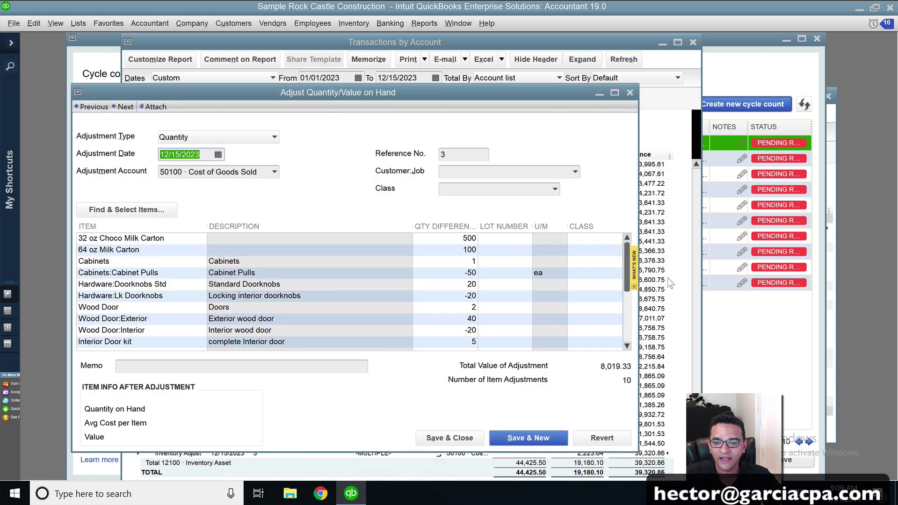
scroll(625, 262, "down", 1)
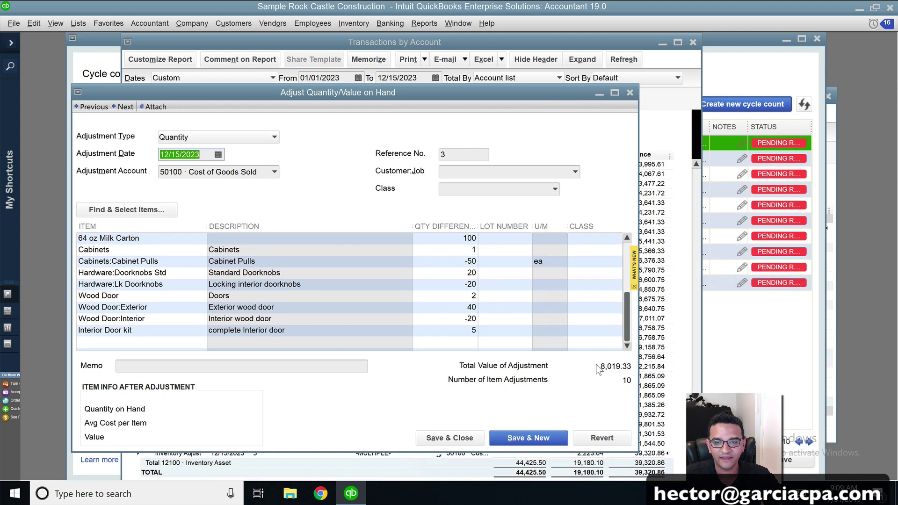
left_click(448, 437)
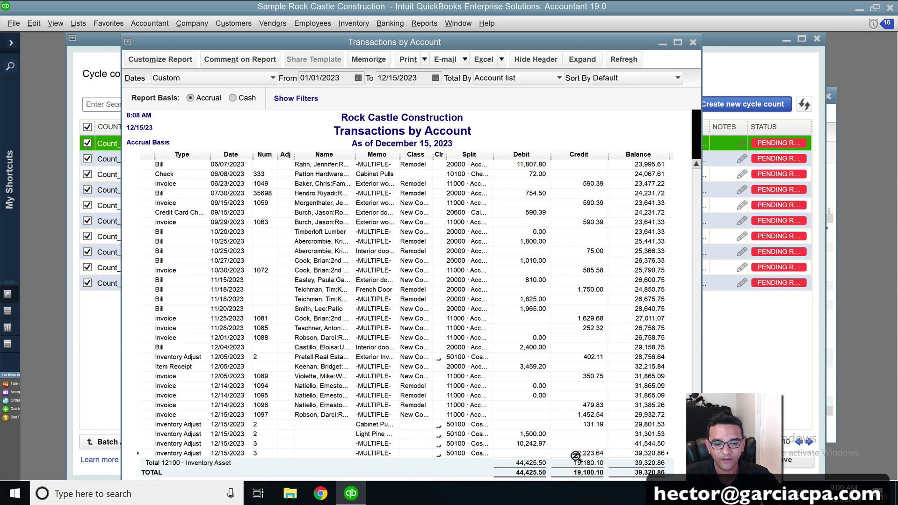
left_click(693, 42)
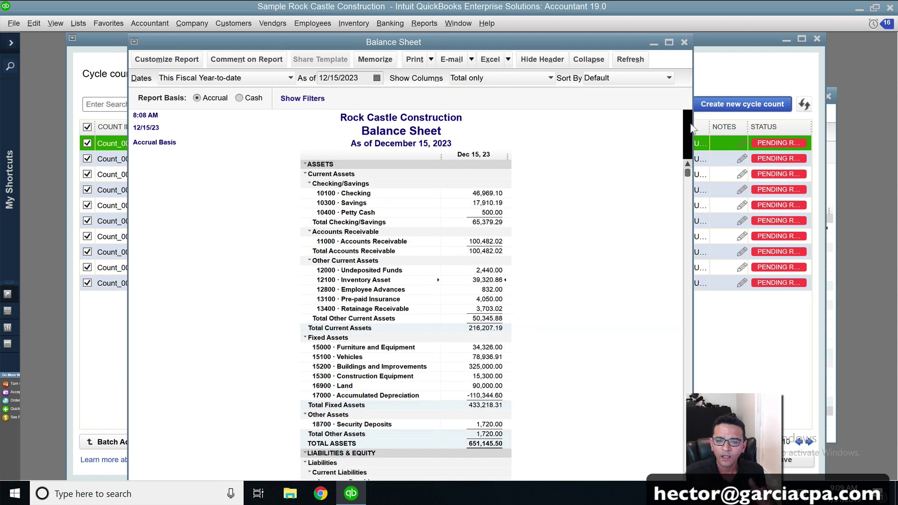
Close the Balance Sheet and Cycle Count windows and set the stock status report's dates to Today
left_click(684, 42)
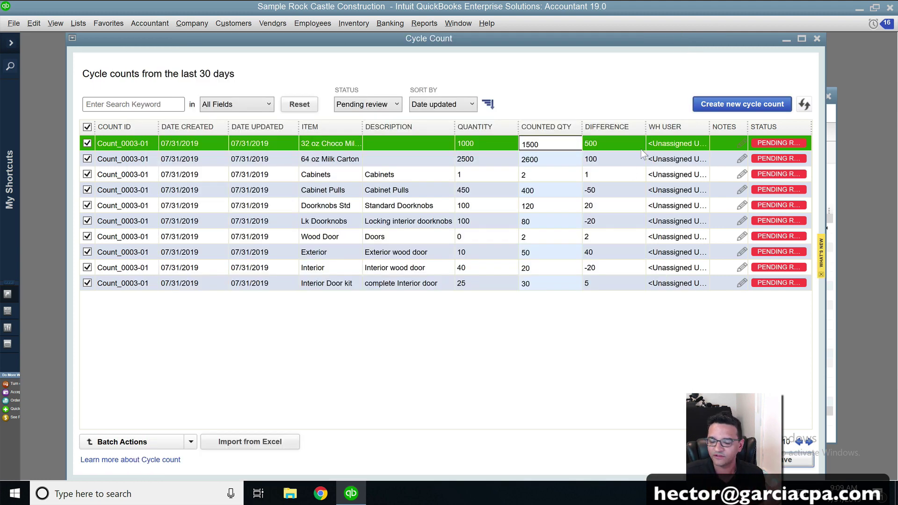
left_click(816, 40)
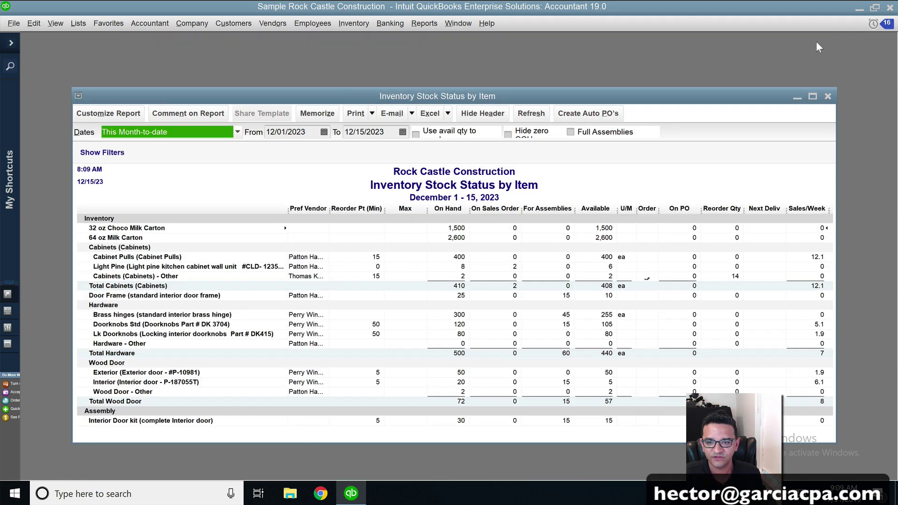
left_click(180, 133)
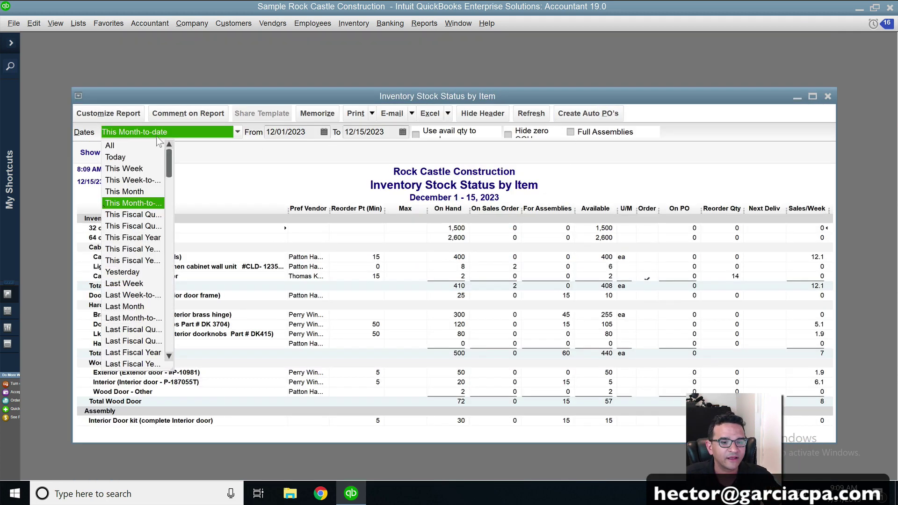
left_click(115, 157)
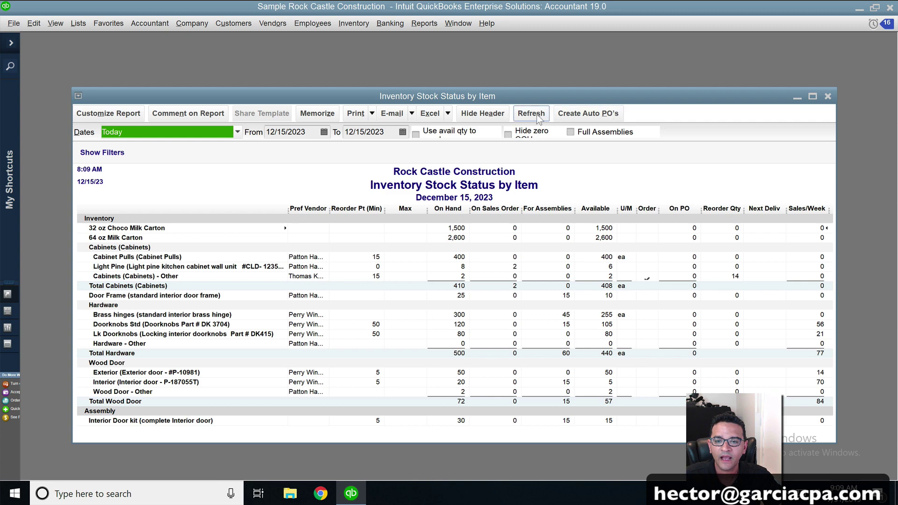